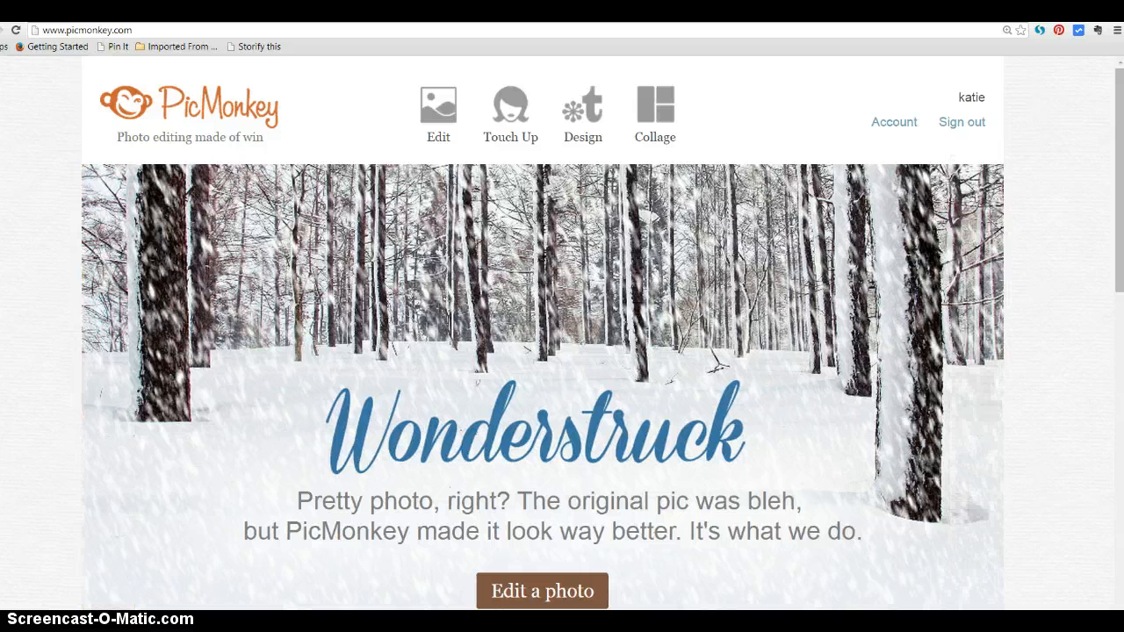
- Bring up the squaw creek graphics folder and load its thumbprint image into PicMonkey for editing
mouse_move(83, 622)
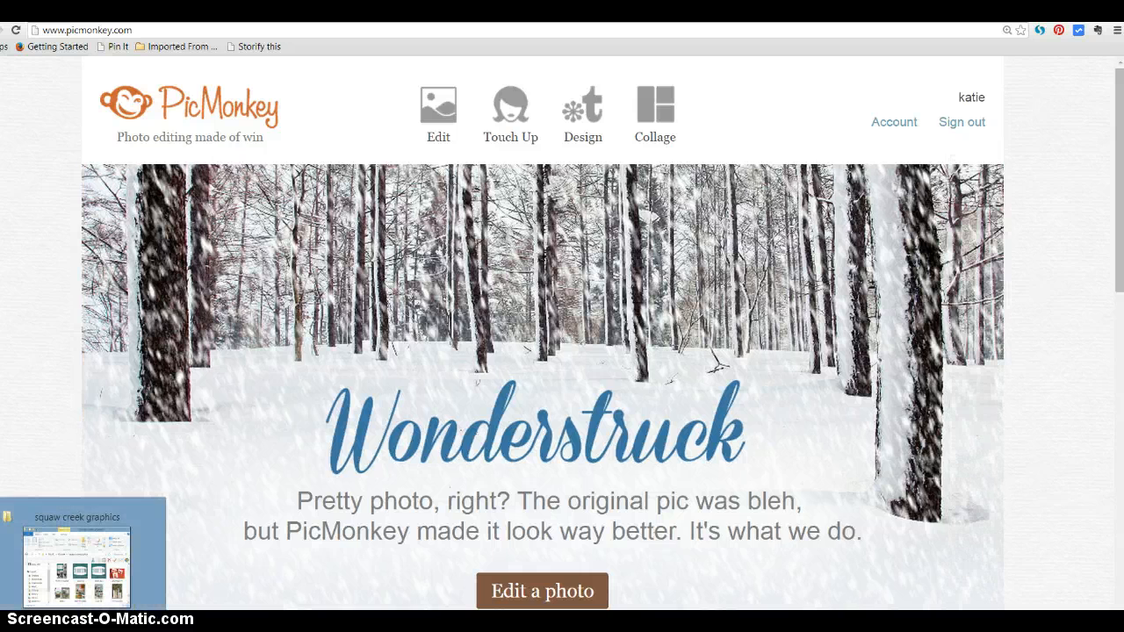
click(84, 558)
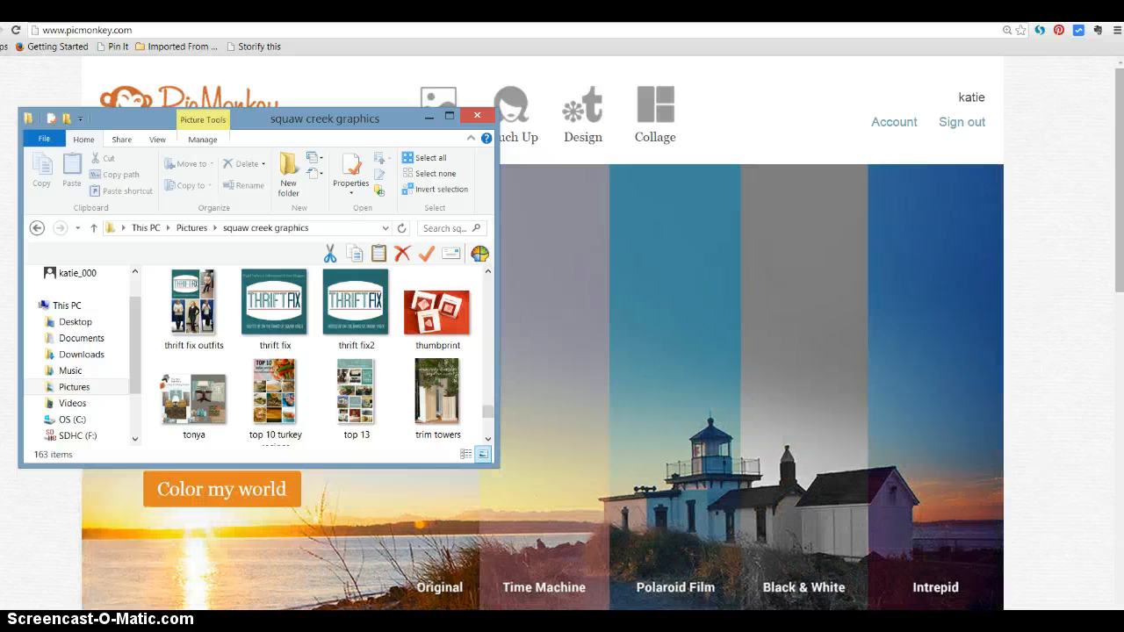
drag(276, 123, 705, 86)
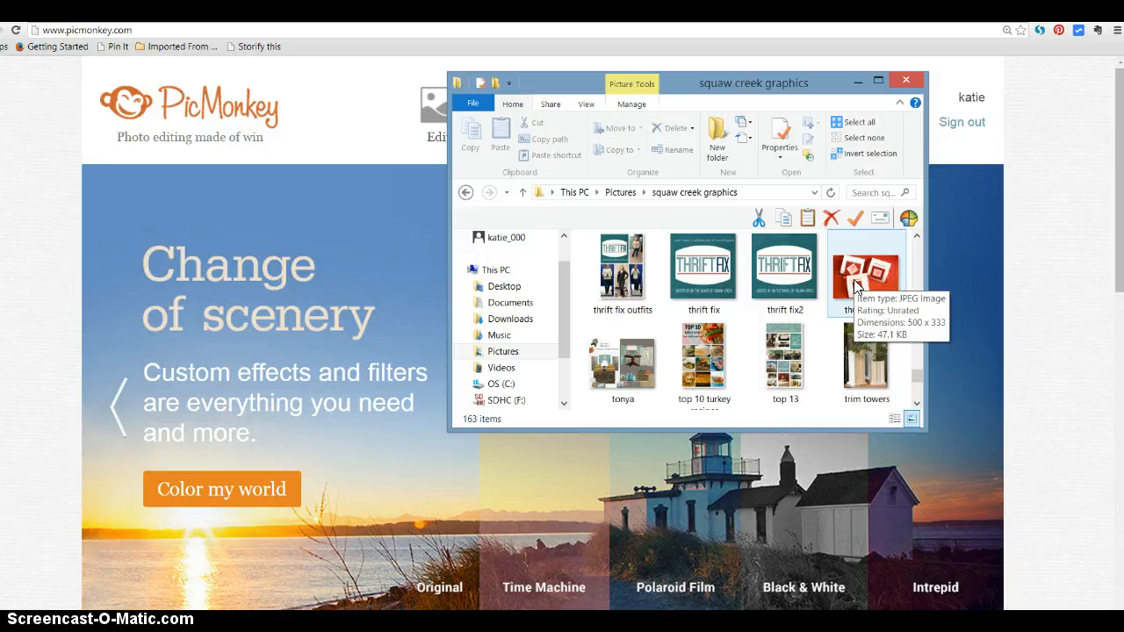
drag(703, 268, 765, 359)
click(767, 360)
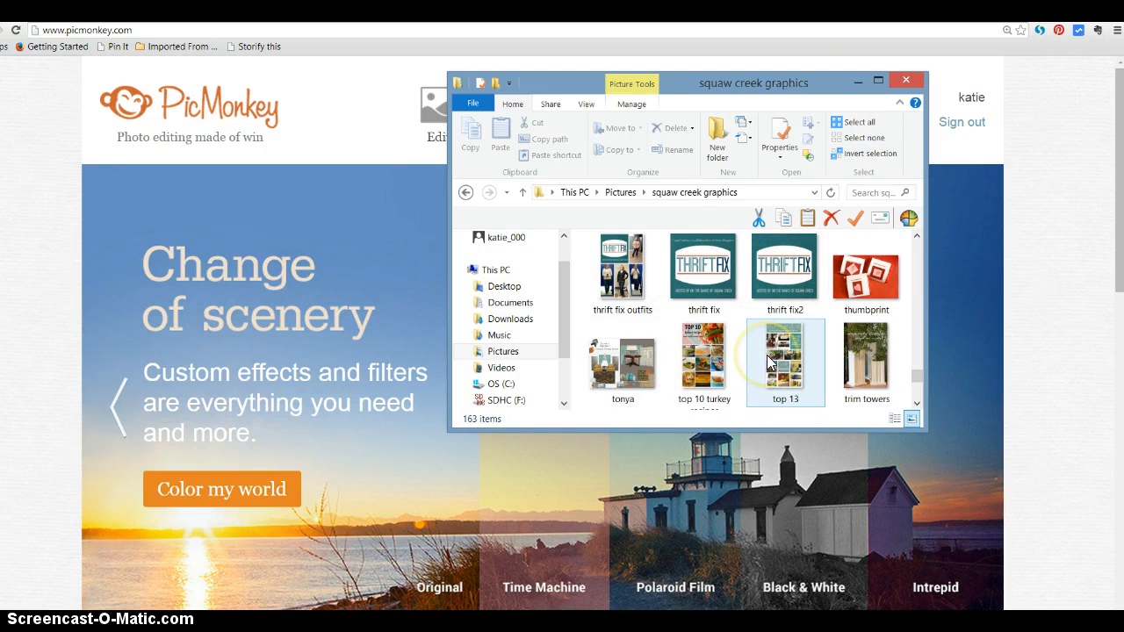
click(864, 278)
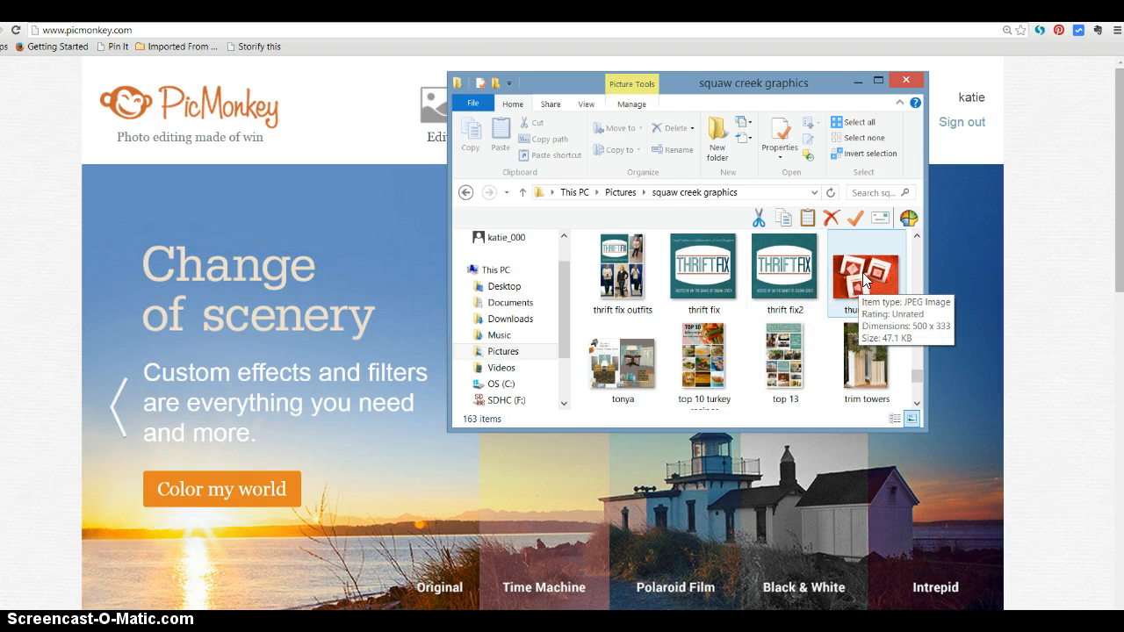
click(864, 278)
drag(864, 277, 302, 399)
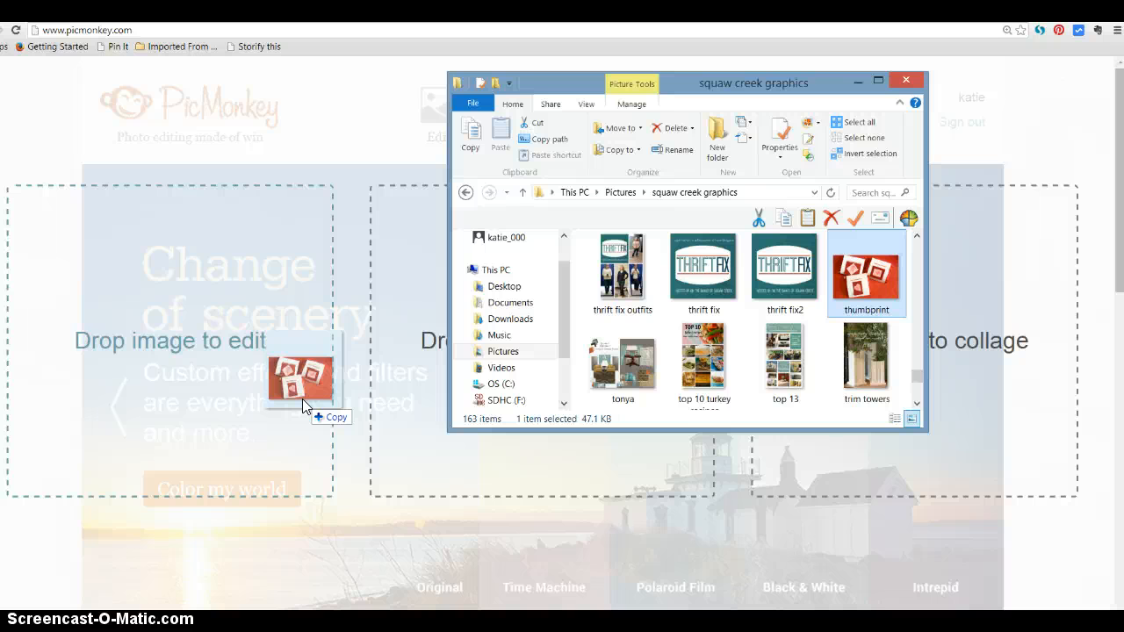
drag(302, 399, 218, 350)
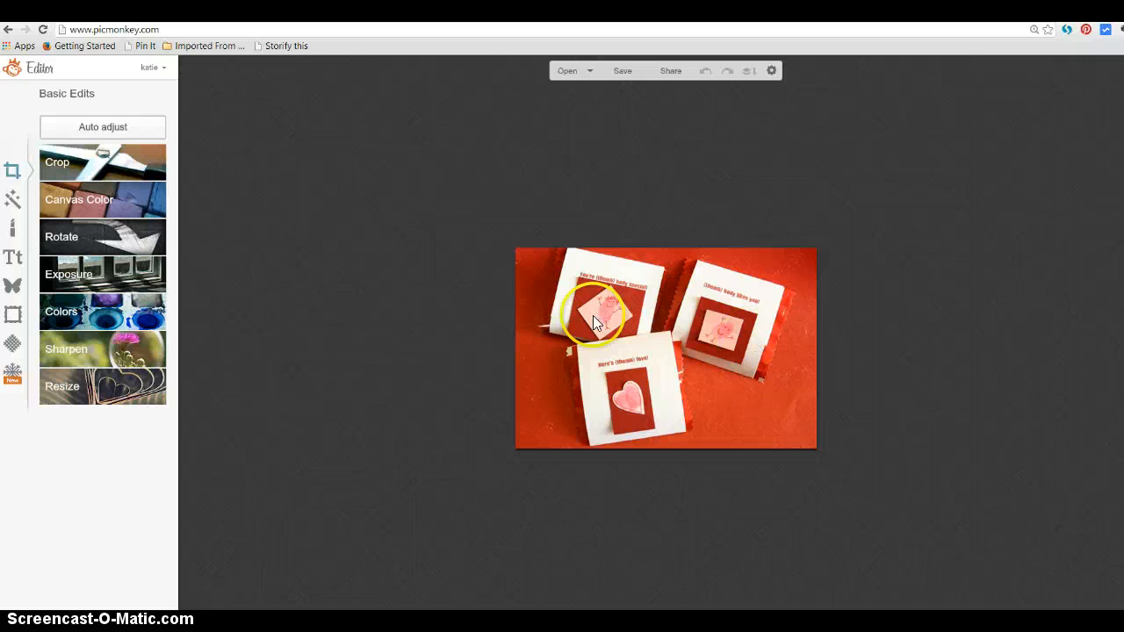
- Add the text "Thumbprint Valentines" in the empty red area at the photo's lower right
click(14, 255)
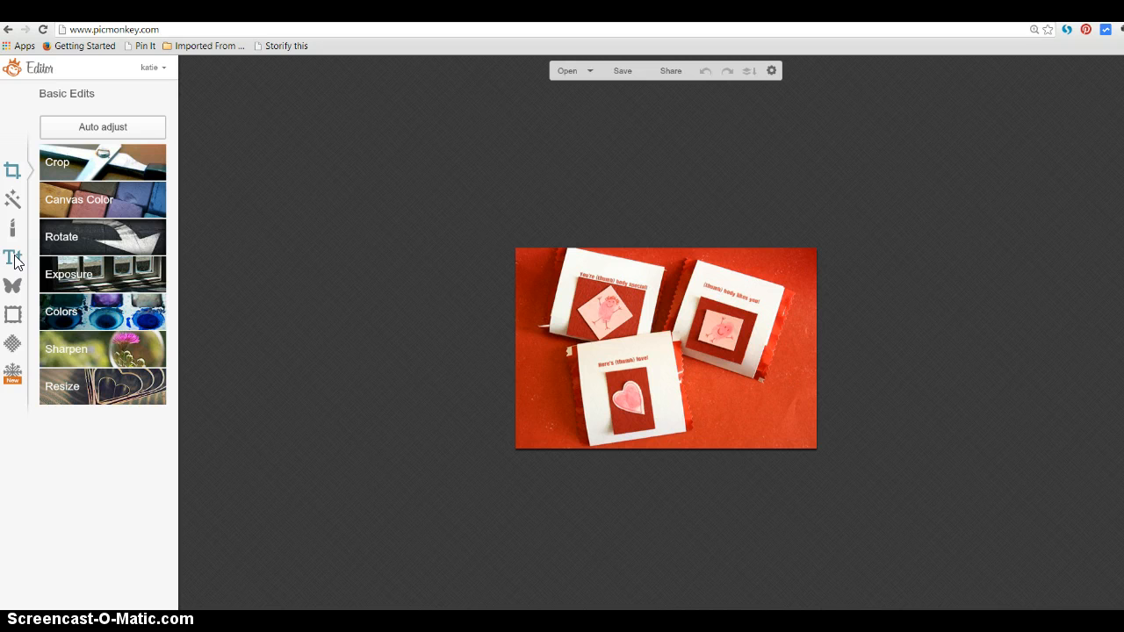
click(14, 257)
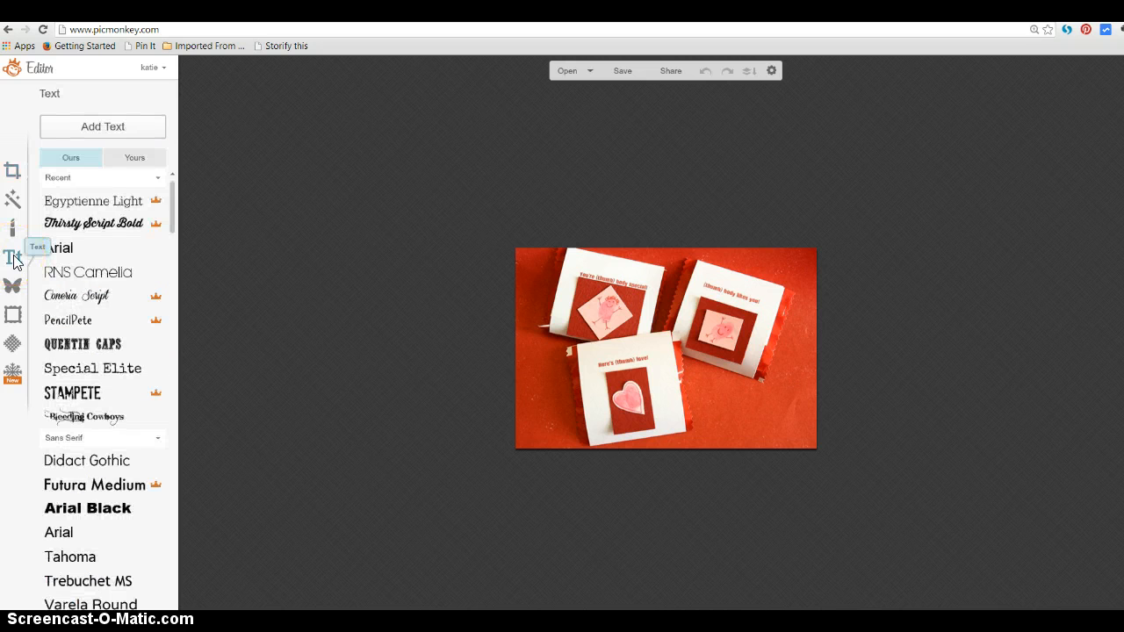
click(116, 127)
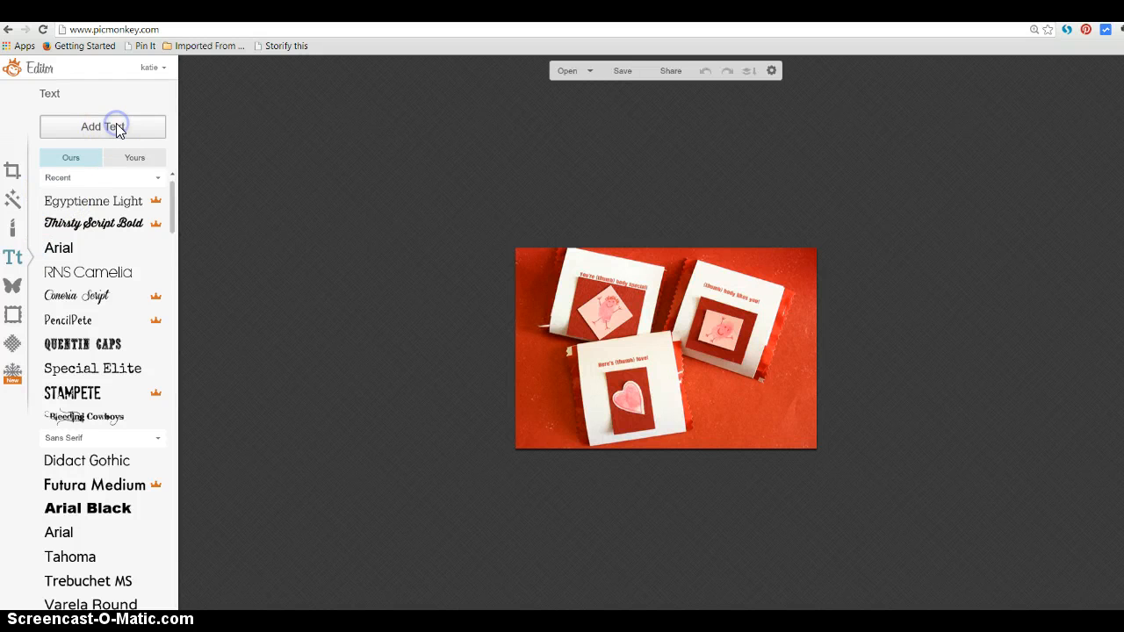
drag(737, 351, 751, 403)
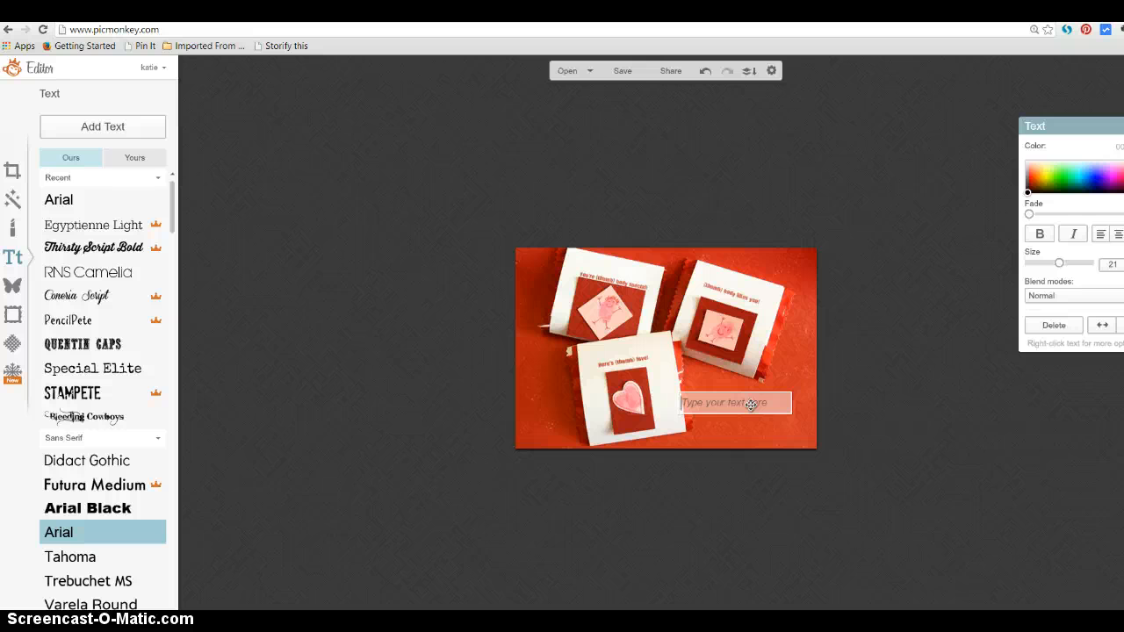
text(Thumbprint Valentines)
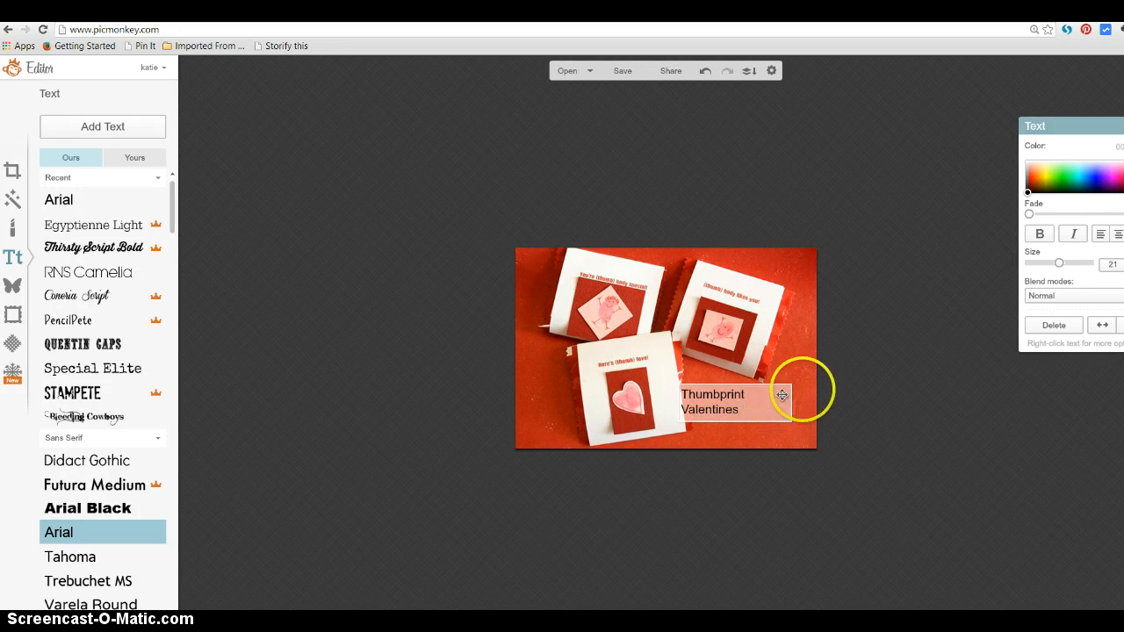
- Tilt the "Thumbprint Valentines" text upward to the right in the photo's lower-right corner and centre-align its lines
click(834, 391)
click(765, 394)
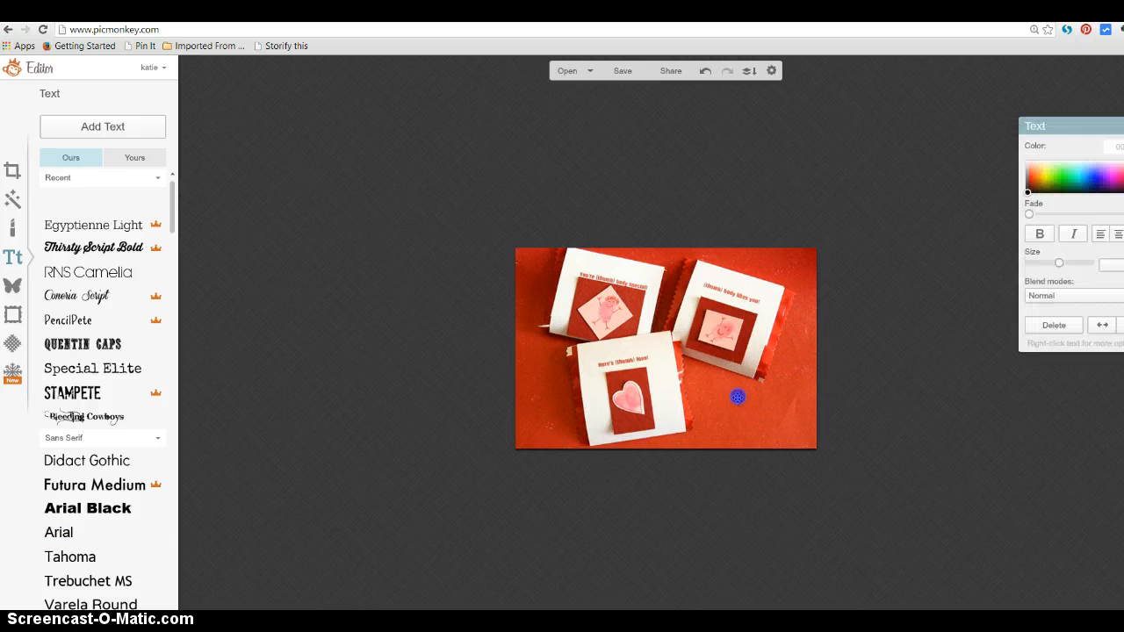
drag(740, 396, 742, 358)
drag(1048, 126, 876, 164)
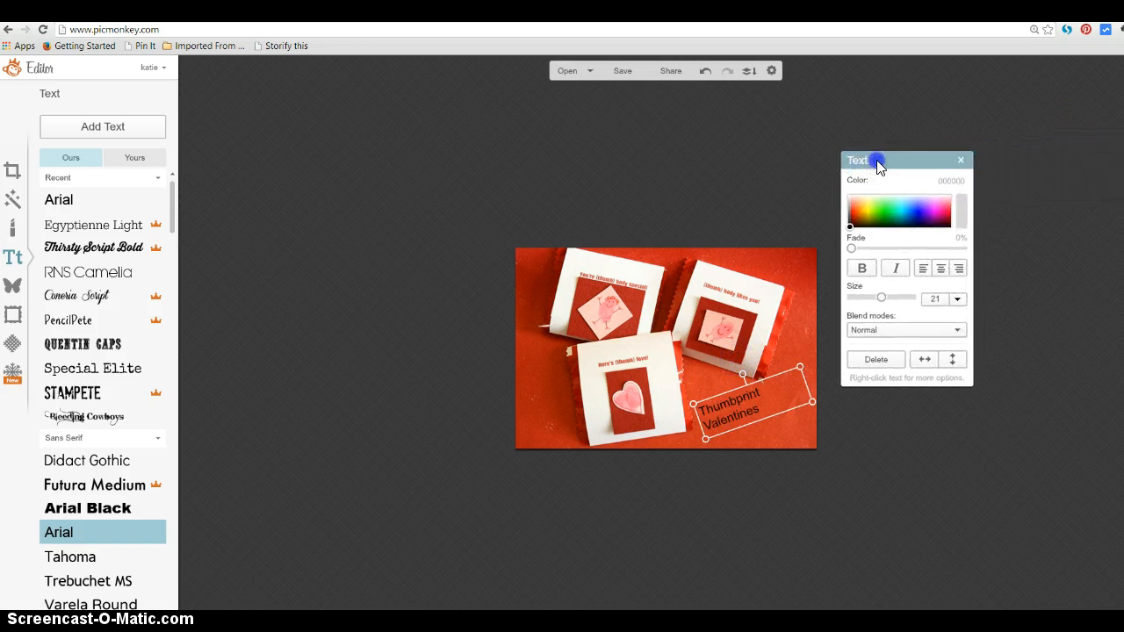
click(940, 268)
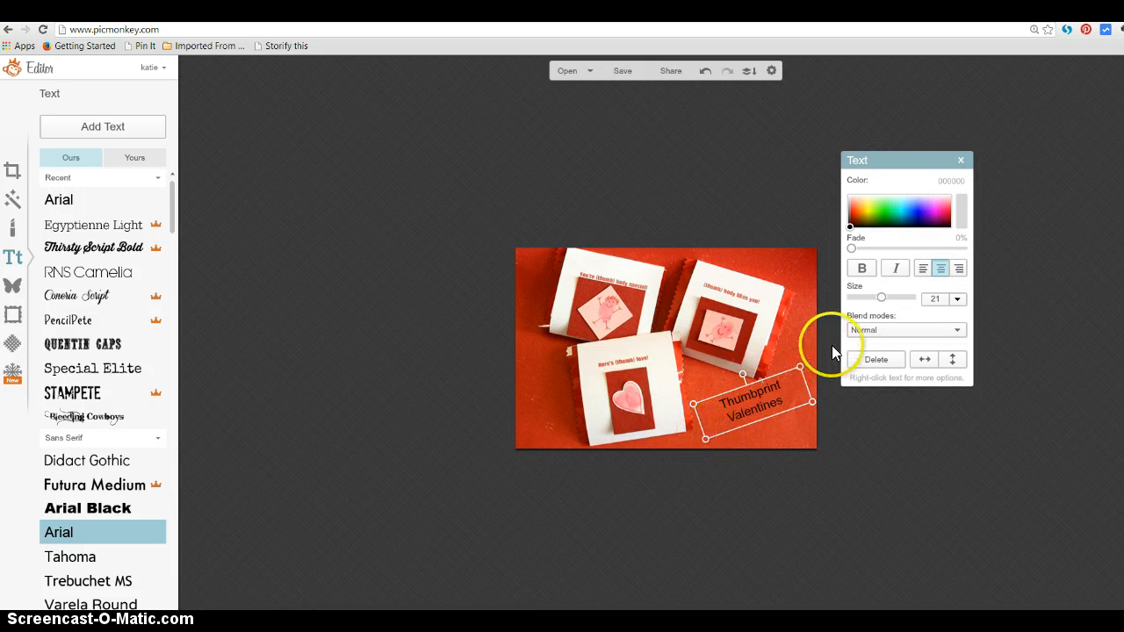
- Enlarge the "Thumbprint Valentines" text to size 36 and colour it white
drag(879, 299, 889, 301)
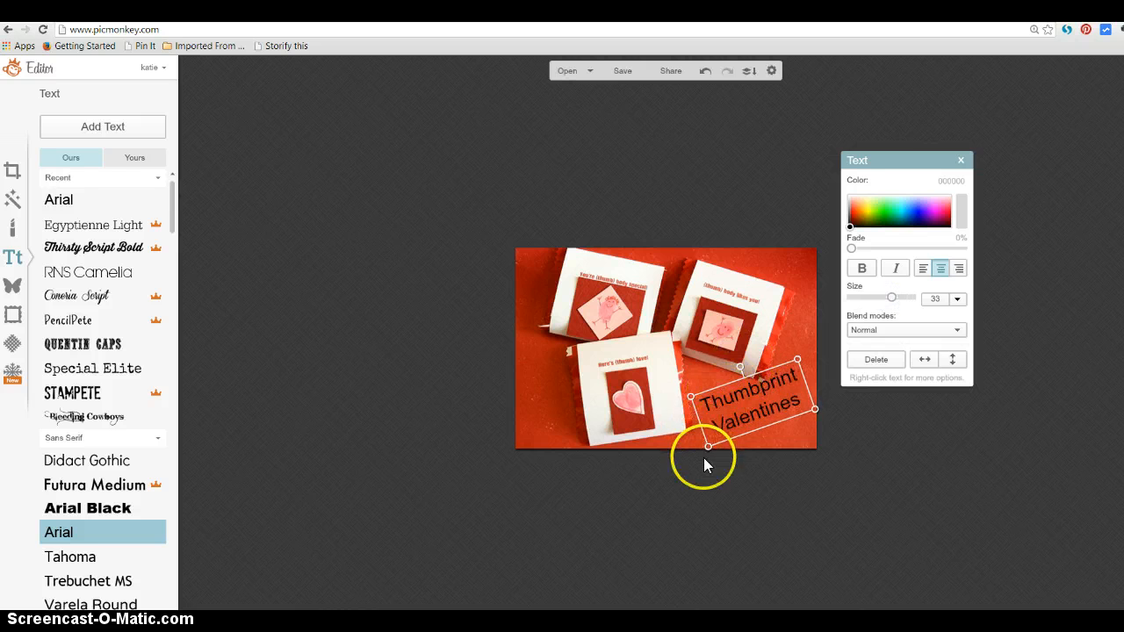
drag(708, 447, 706, 475)
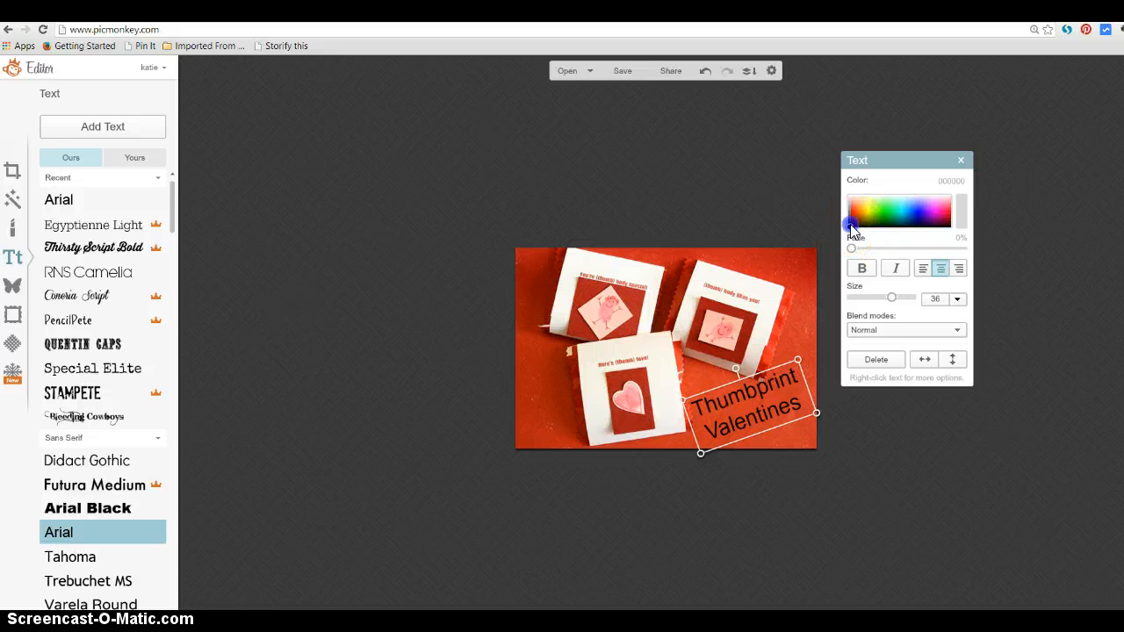
drag(851, 227, 846, 199)
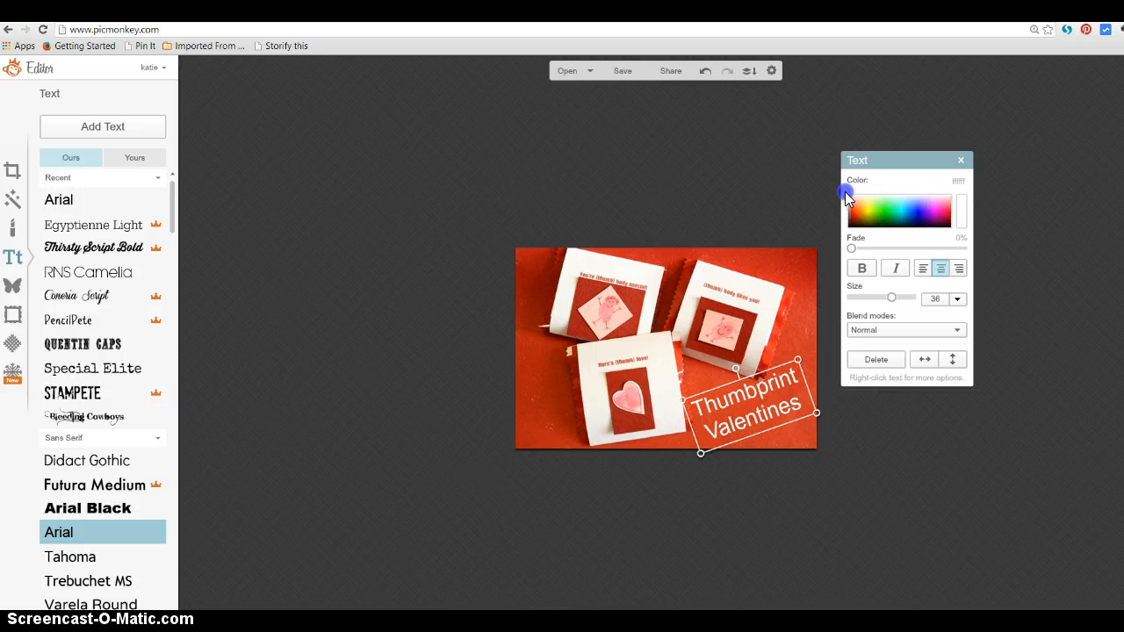
click(964, 198)
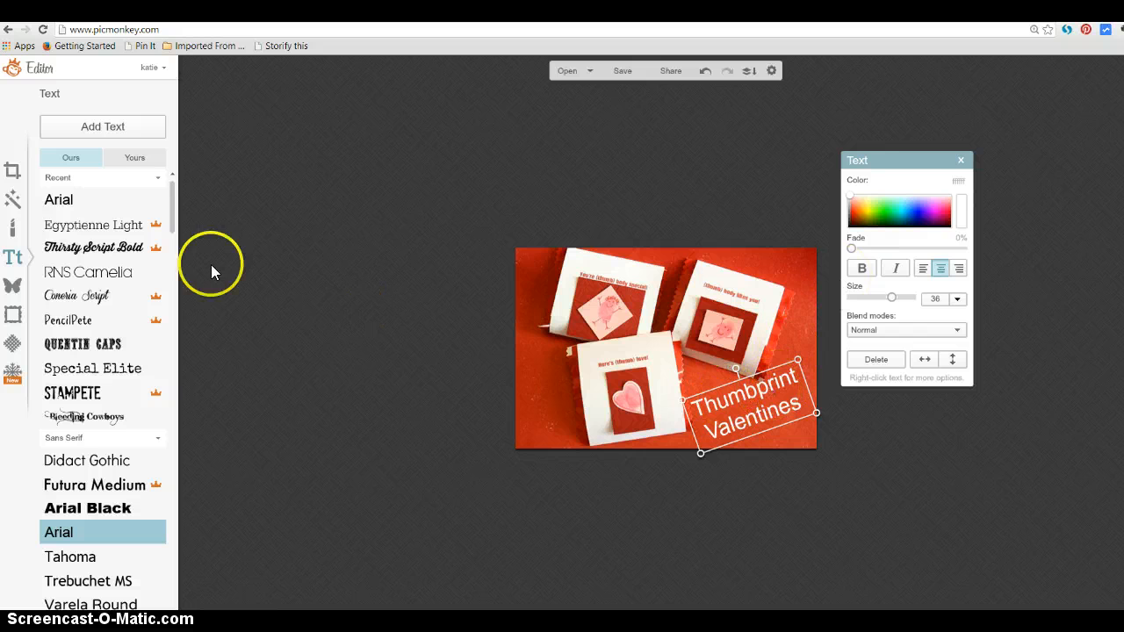
- Try the Thirsty Script Bold, RNS Camelia and PencilPete fonts on the "Thumbprint Valentines" text
click(112, 244)
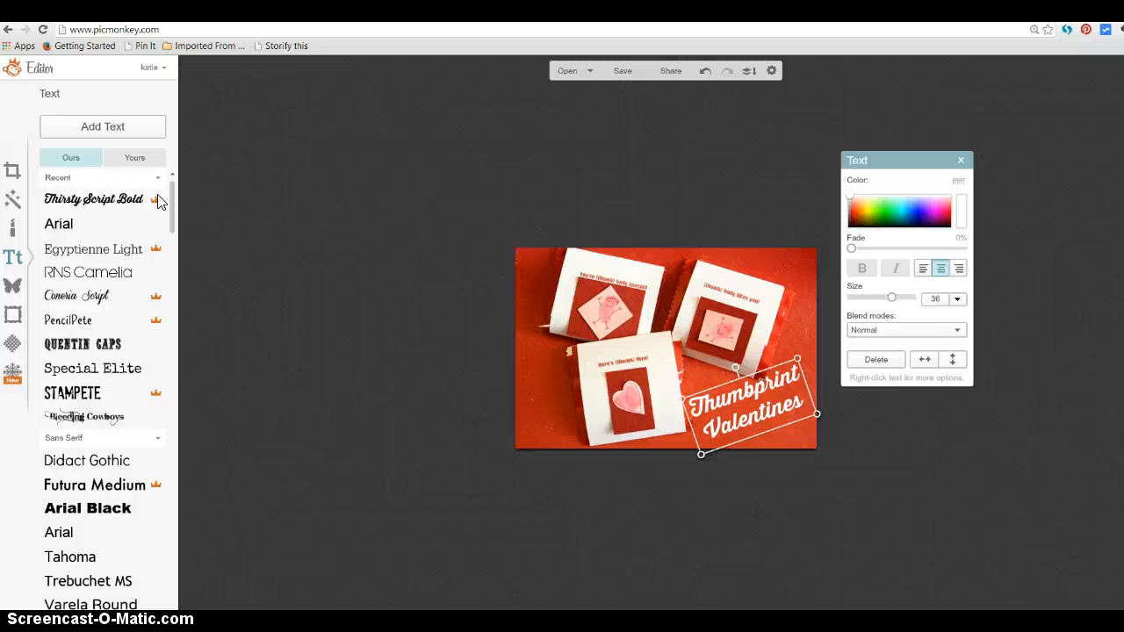
click(110, 270)
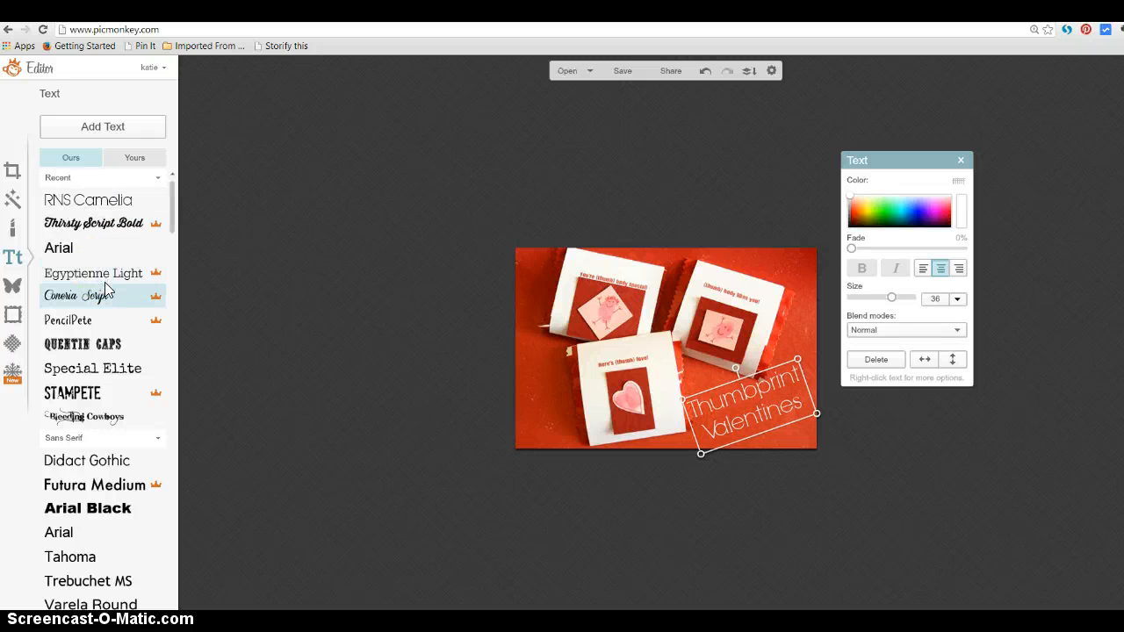
click(111, 277)
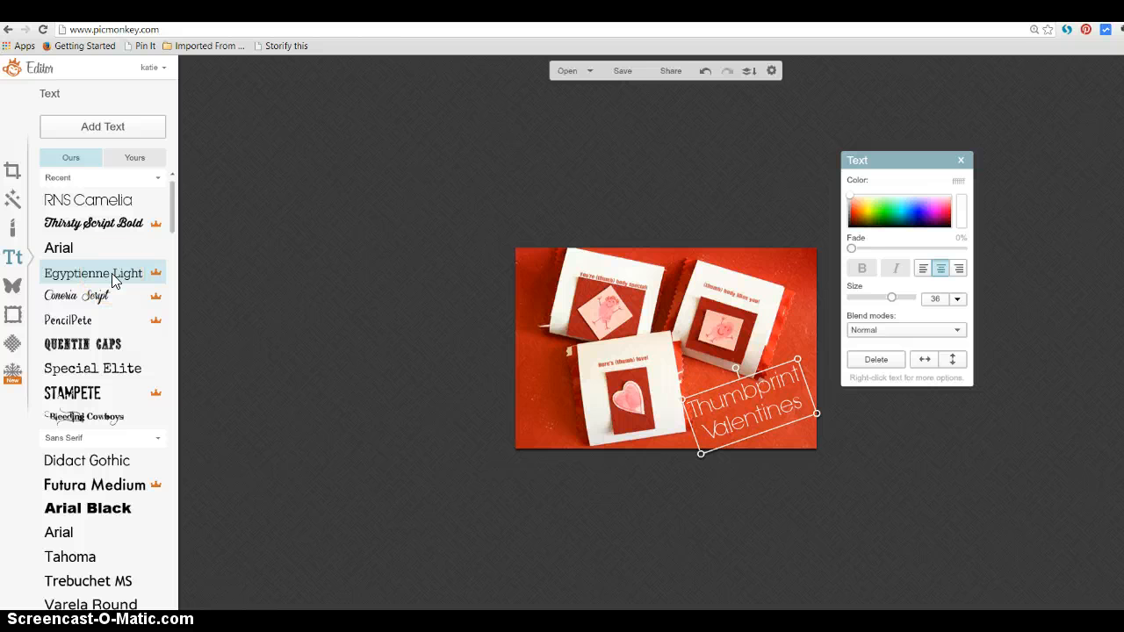
click(109, 319)
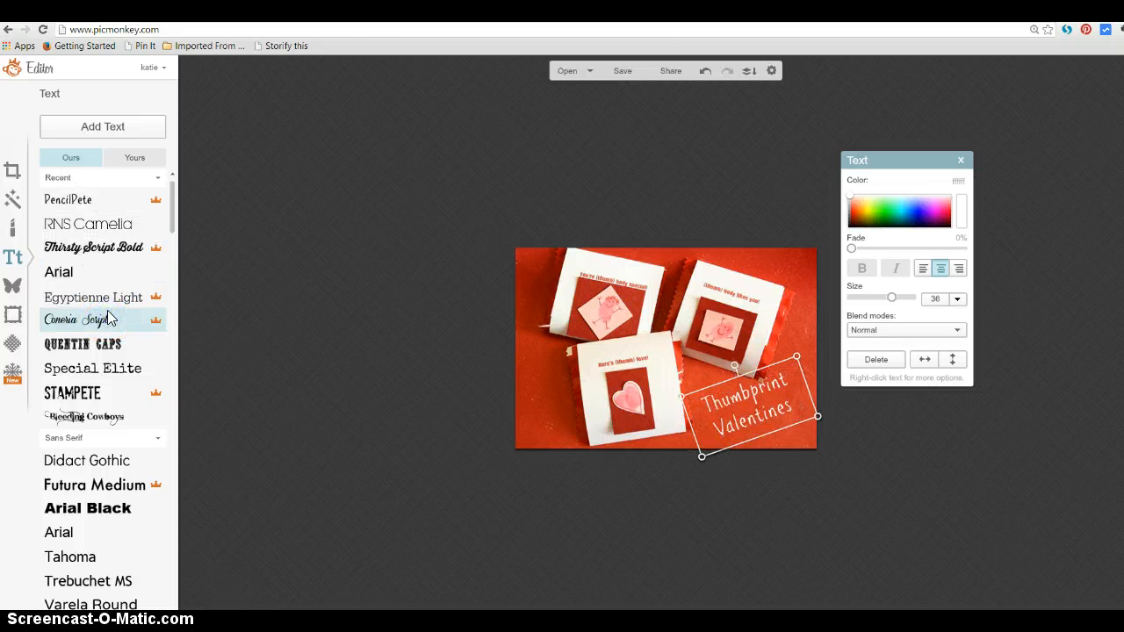
- Enlarge the tilted text to size 49 and reposition it in the photo's lower-right corner
drag(680, 396, 631, 383)
drag(735, 381, 760, 384)
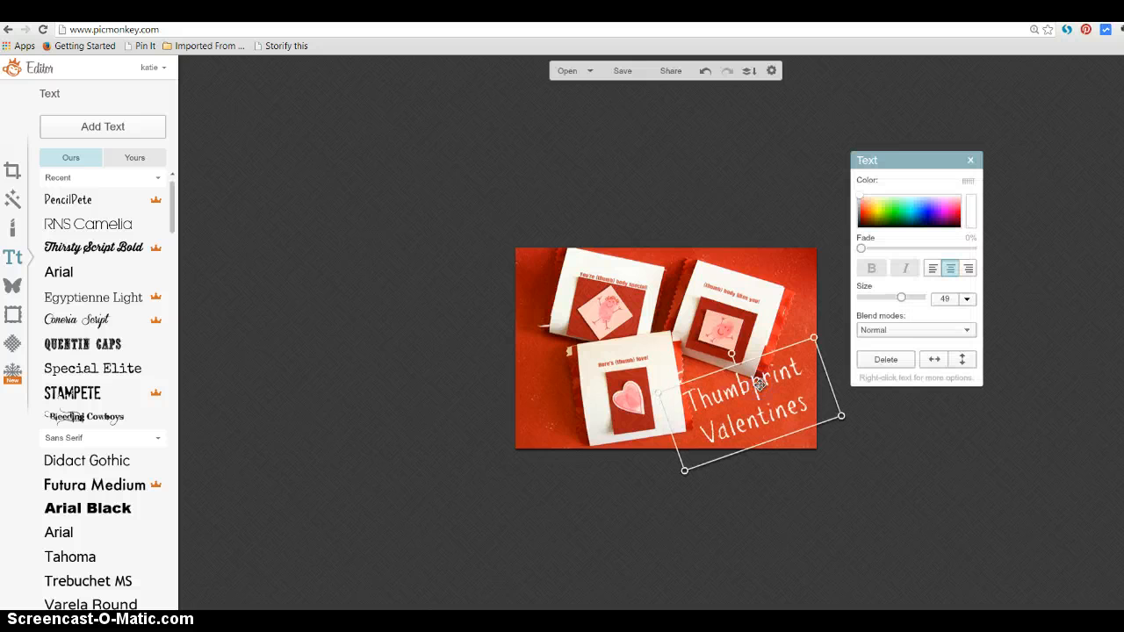
double_click(761, 385)
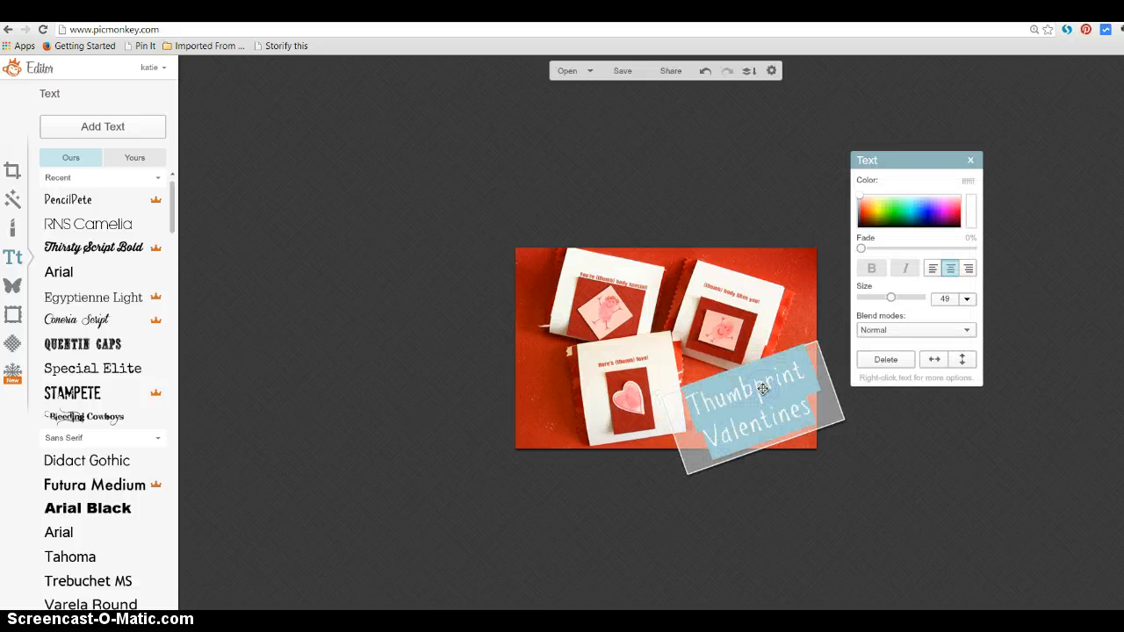
click(835, 290)
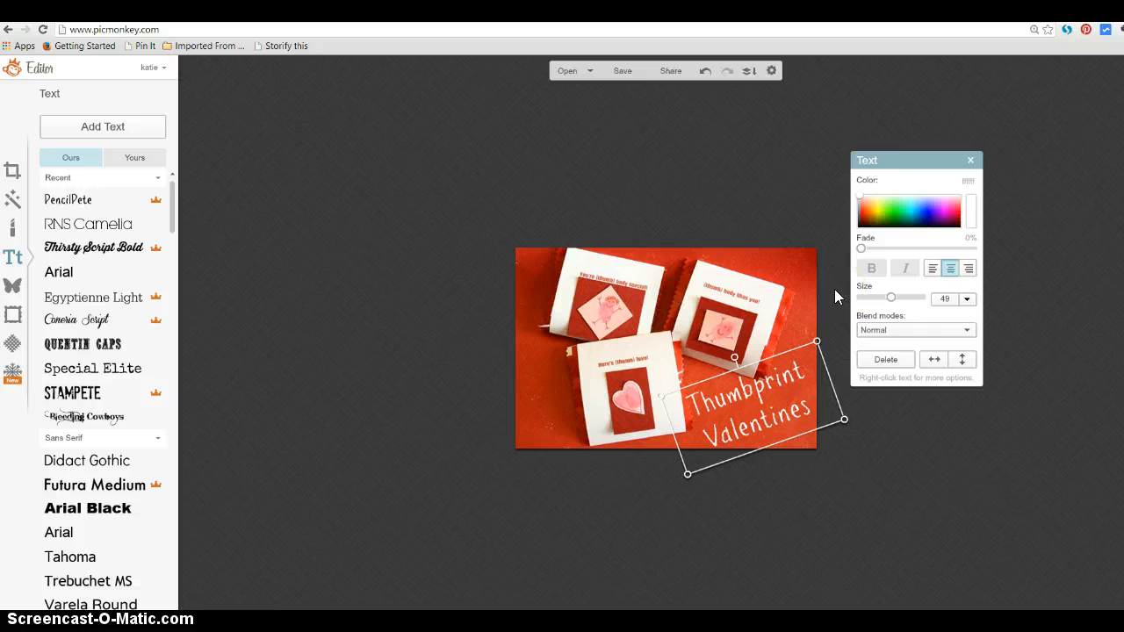
double_click(784, 362)
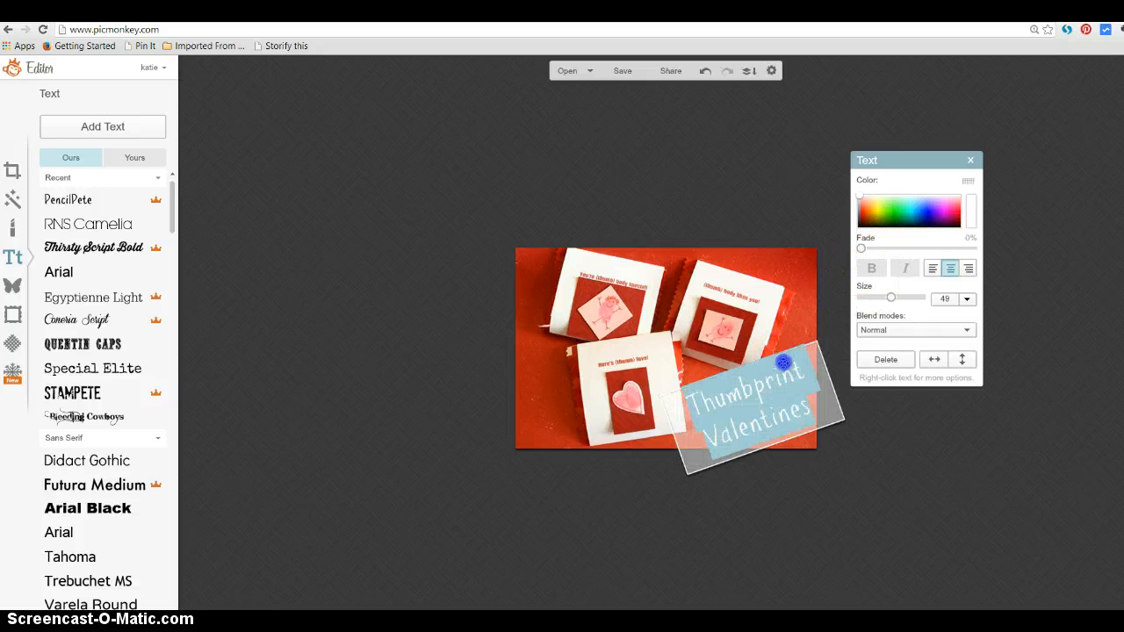
click(837, 239)
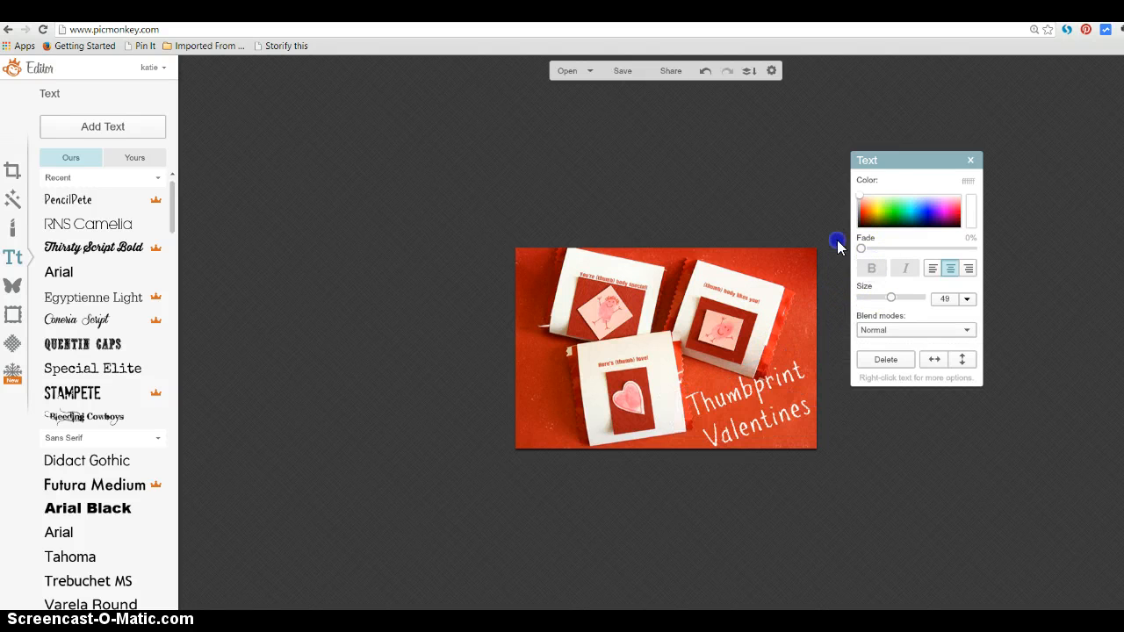
click(787, 376)
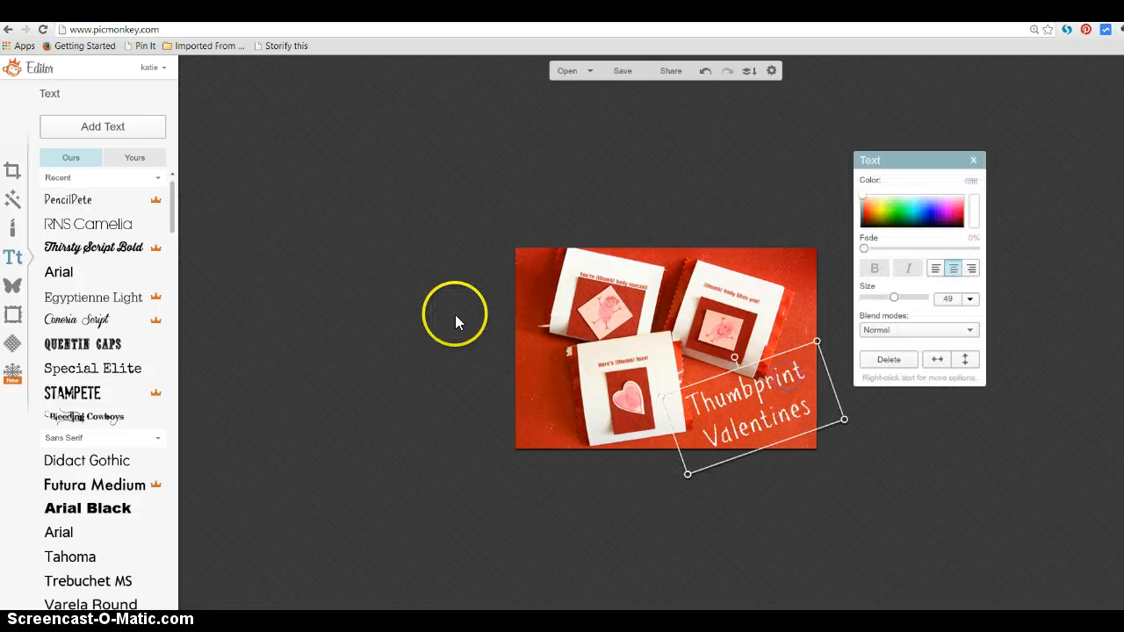
- Change the "Thumbprint Valentines" text to the Special Elite font and reduce its size to 35
click(133, 370)
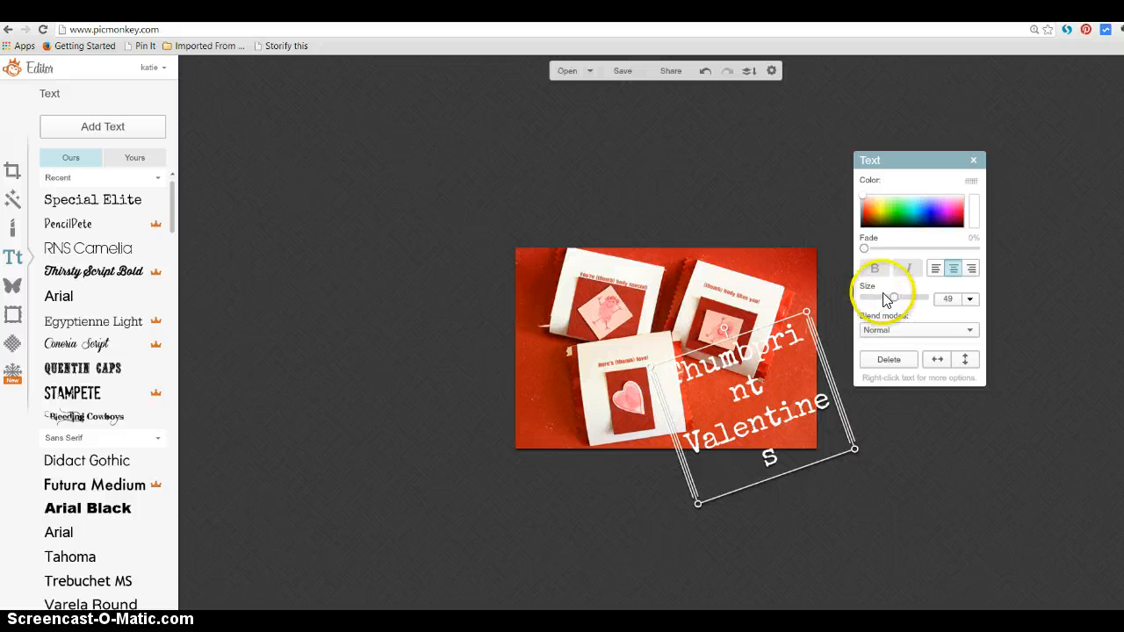
drag(893, 297, 888, 300)
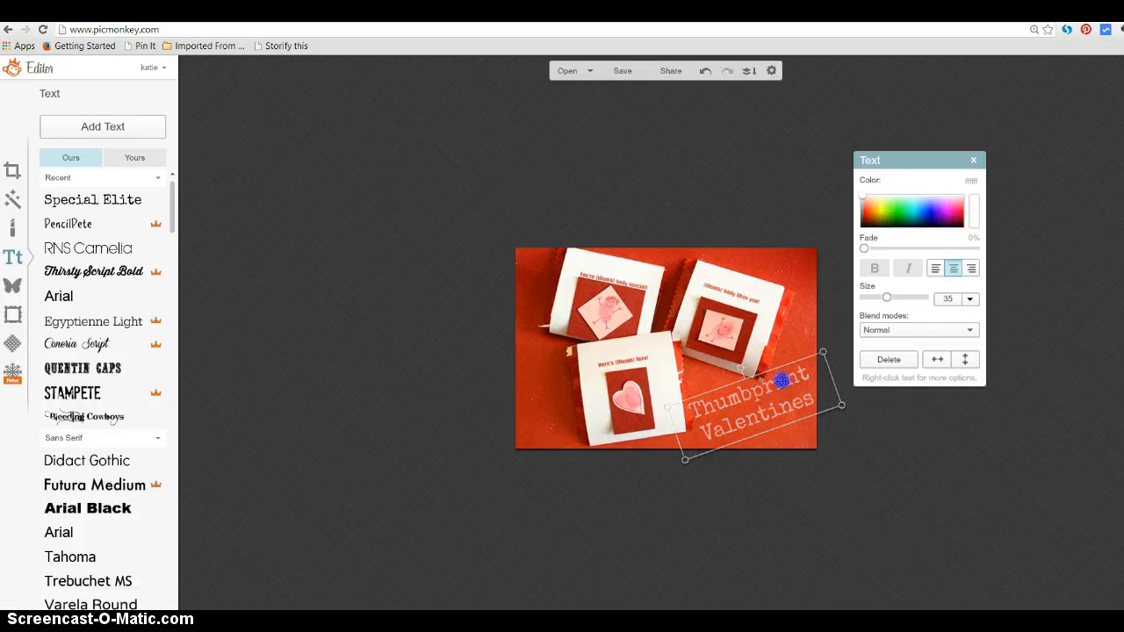
click(808, 226)
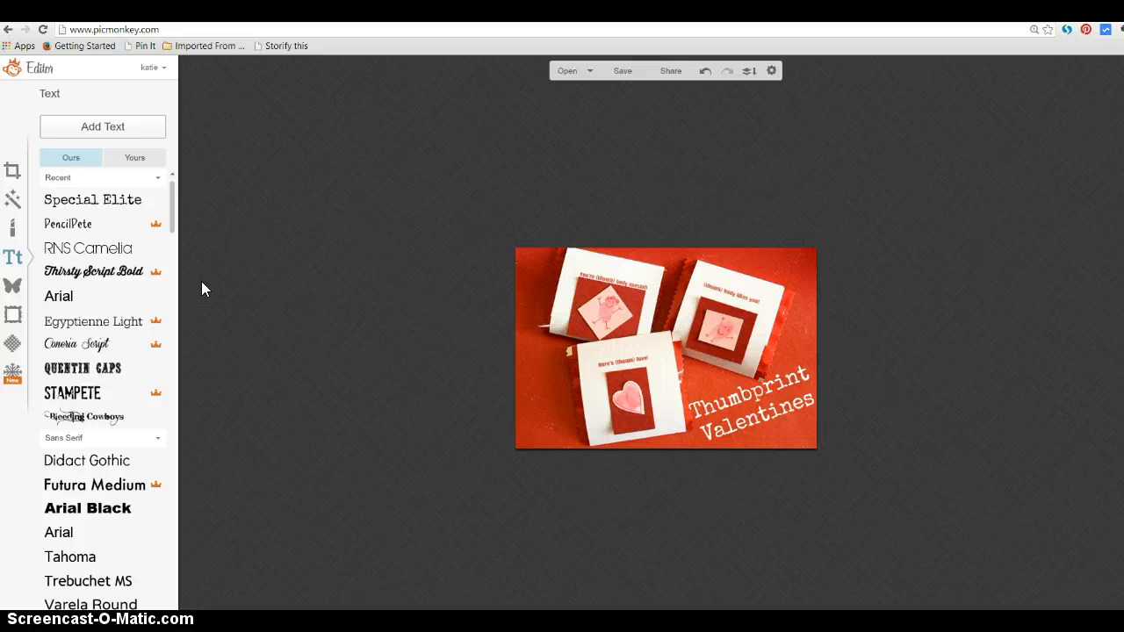
- Add a rectangle from the Geometric overlays, tilt it parallel to the title and stretch it into a diagonal banner across the photo's lower part
click(12, 286)
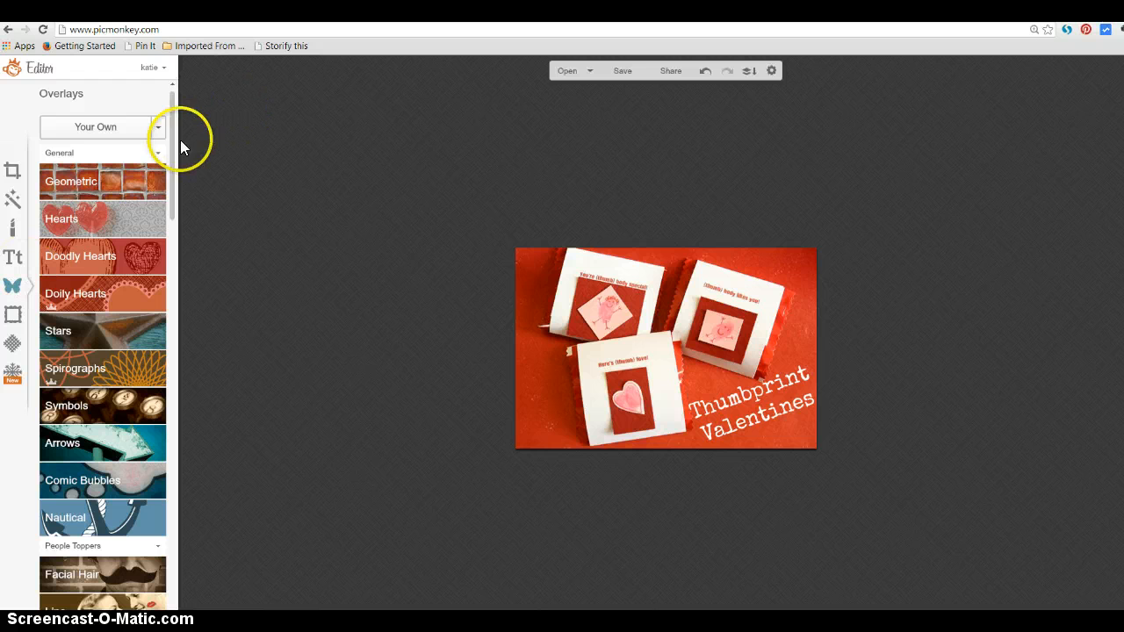
click(136, 181)
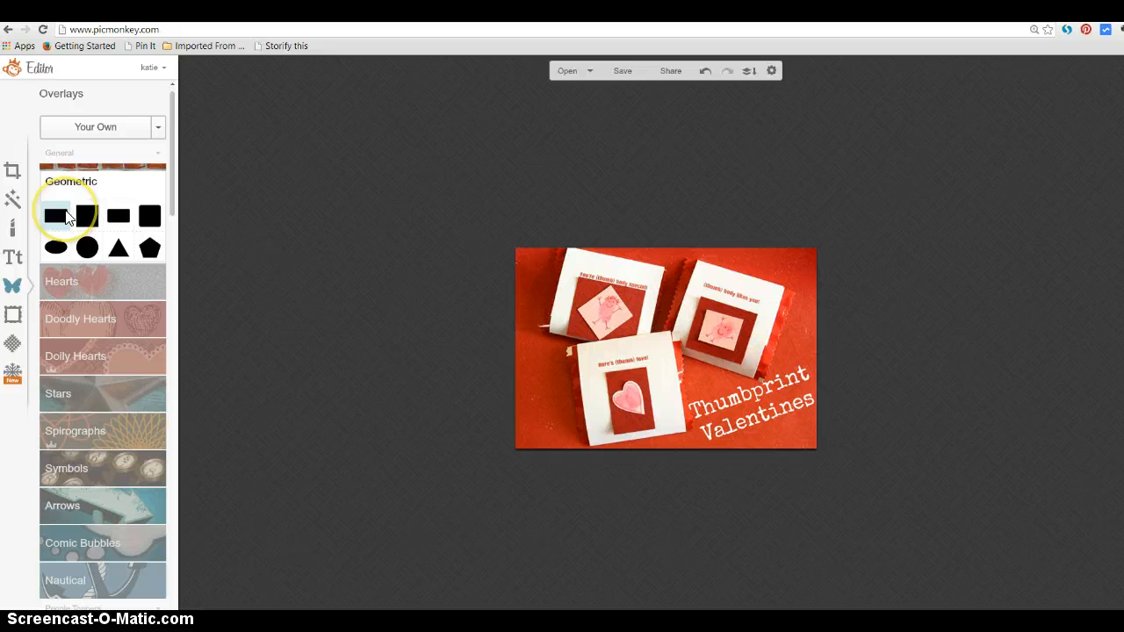
drag(67, 217, 703, 528)
drag(601, 467, 588, 460)
drag(589, 507, 727, 406)
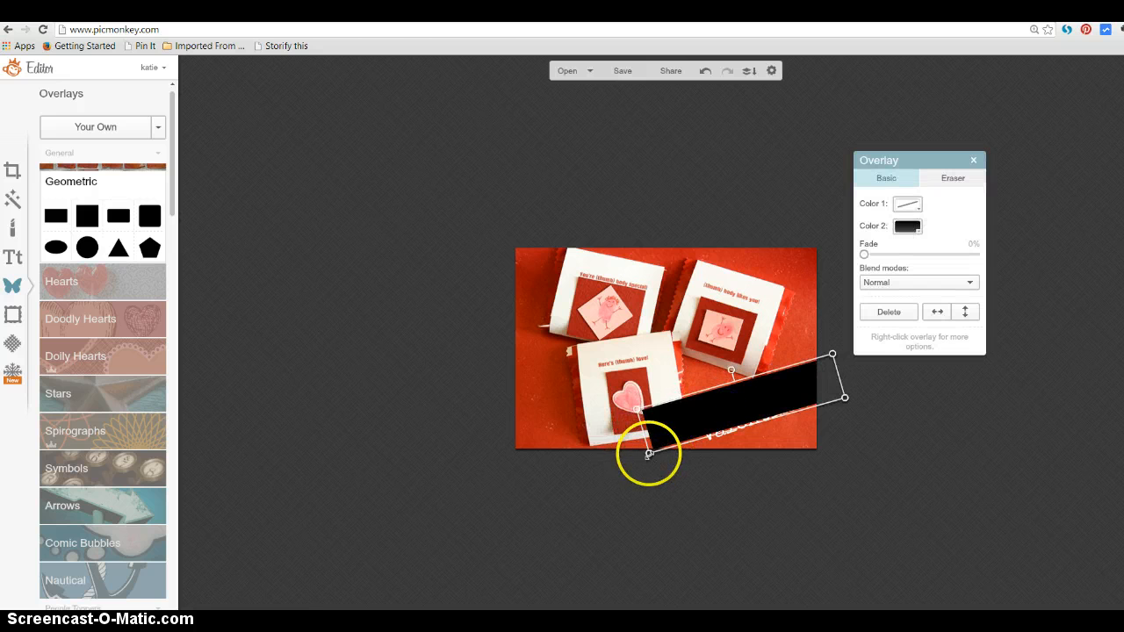
drag(649, 454, 513, 504)
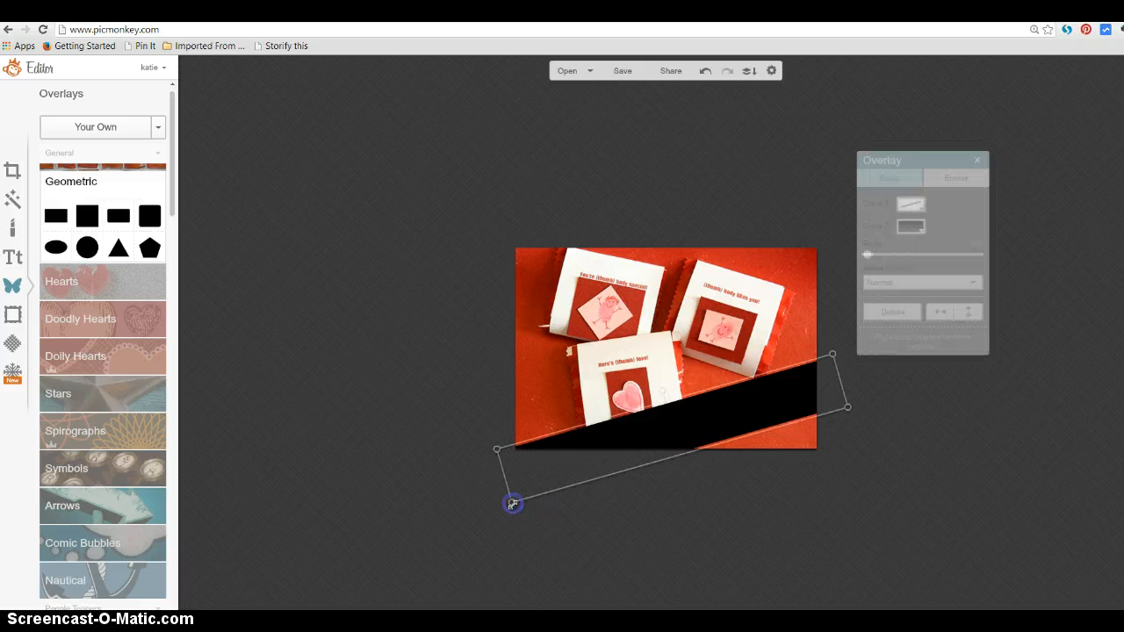
drag(809, 373, 818, 368)
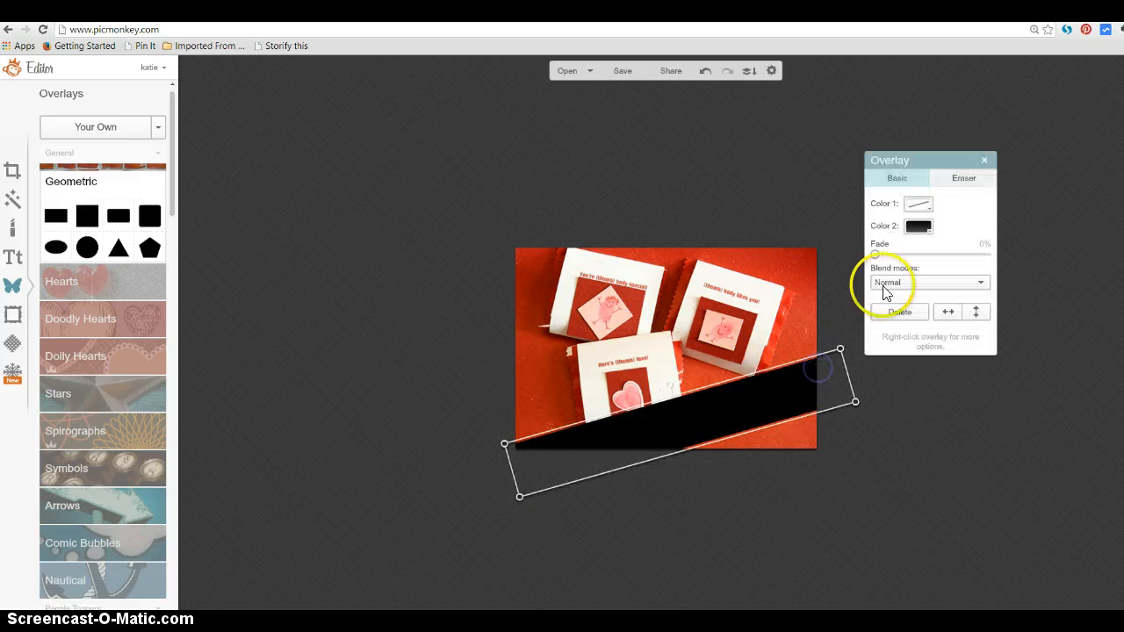
- Colour the banner overlay white and send it to the back, behind the title text
click(928, 230)
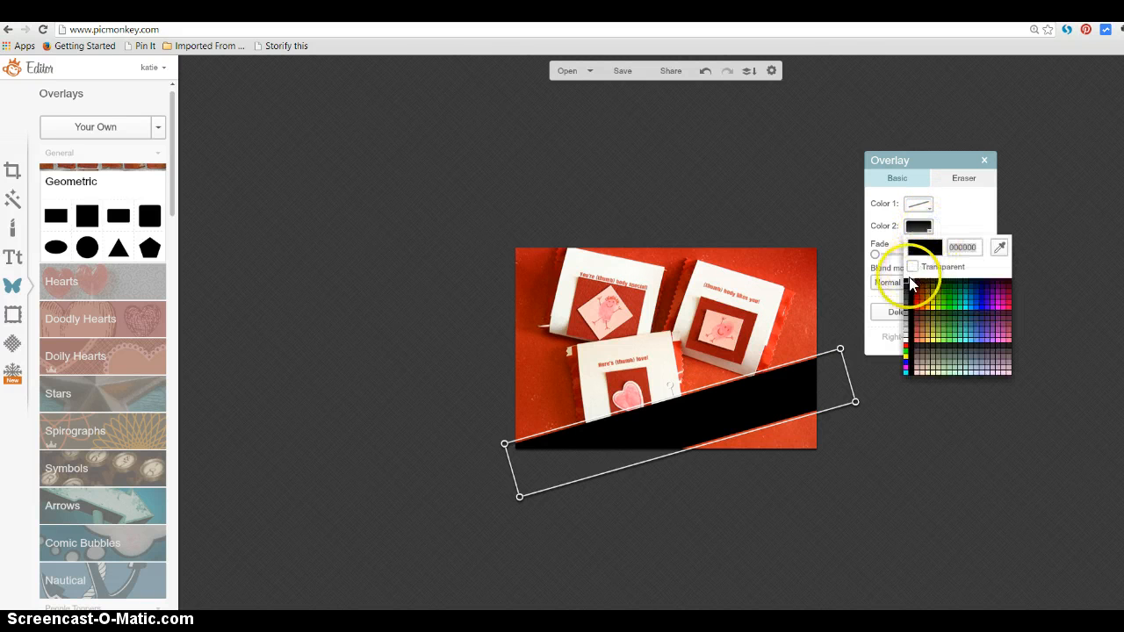
click(905, 337)
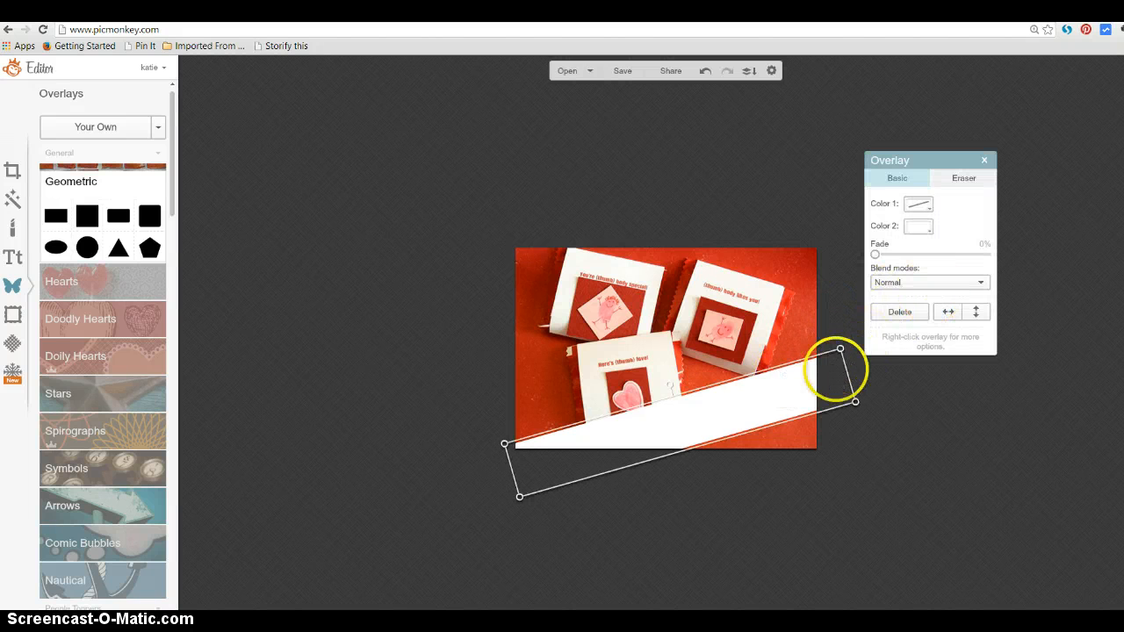
right_click(804, 378)
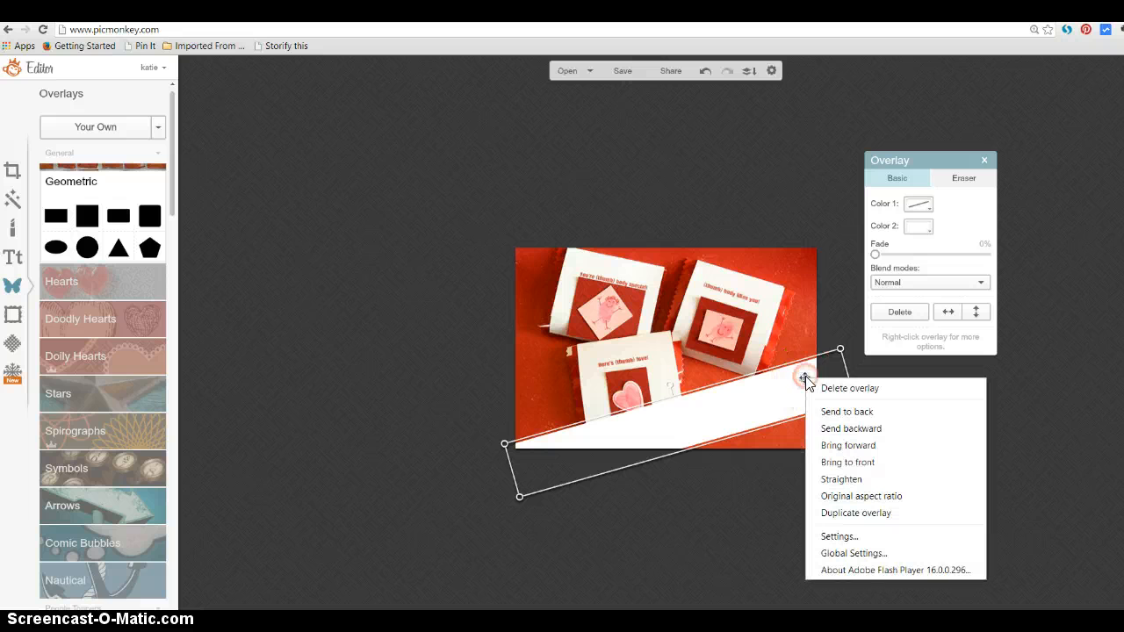
click(846, 412)
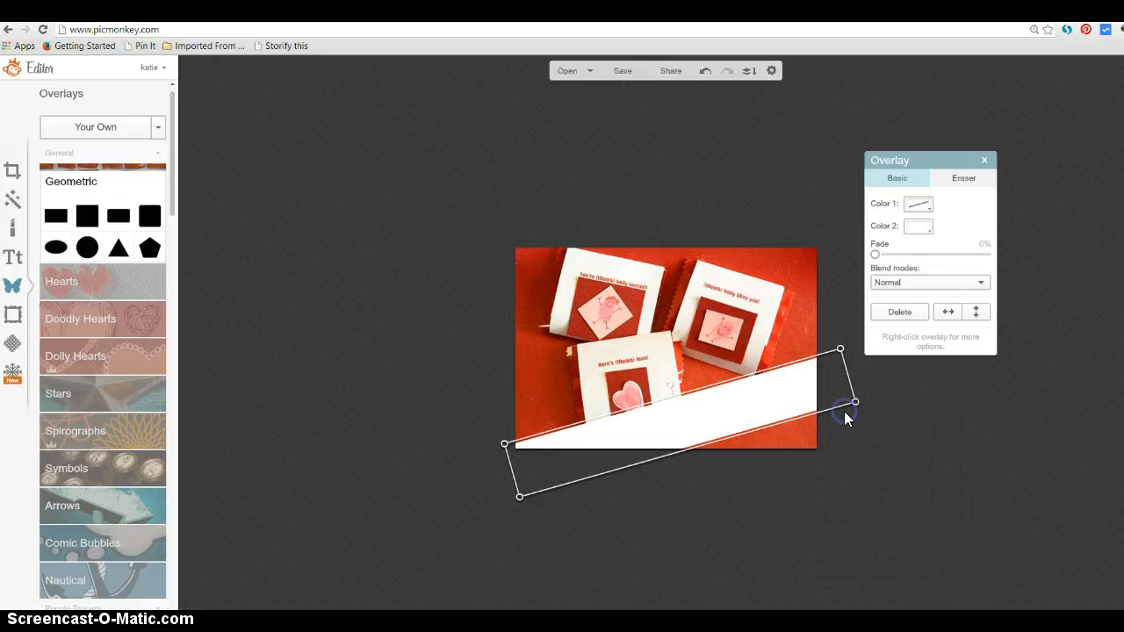
click(901, 406)
- Move the banner clear of the title and recolour the title text dark red (911409), sampled from the photo
drag(780, 398, 802, 453)
click(785, 402)
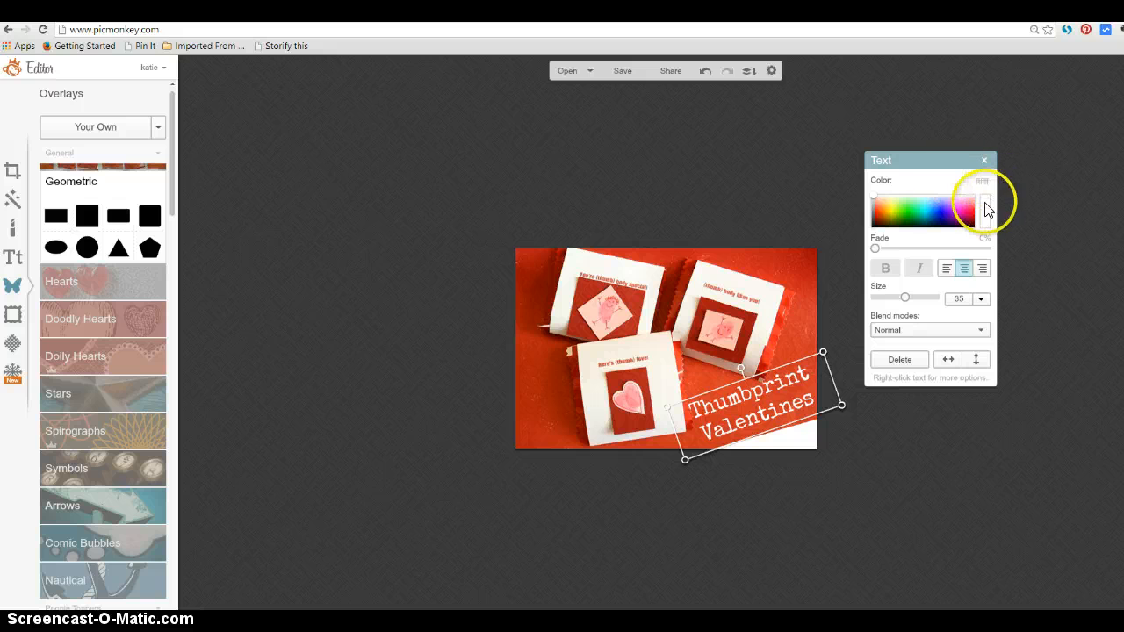
click(987, 209)
drag(984, 205, 743, 326)
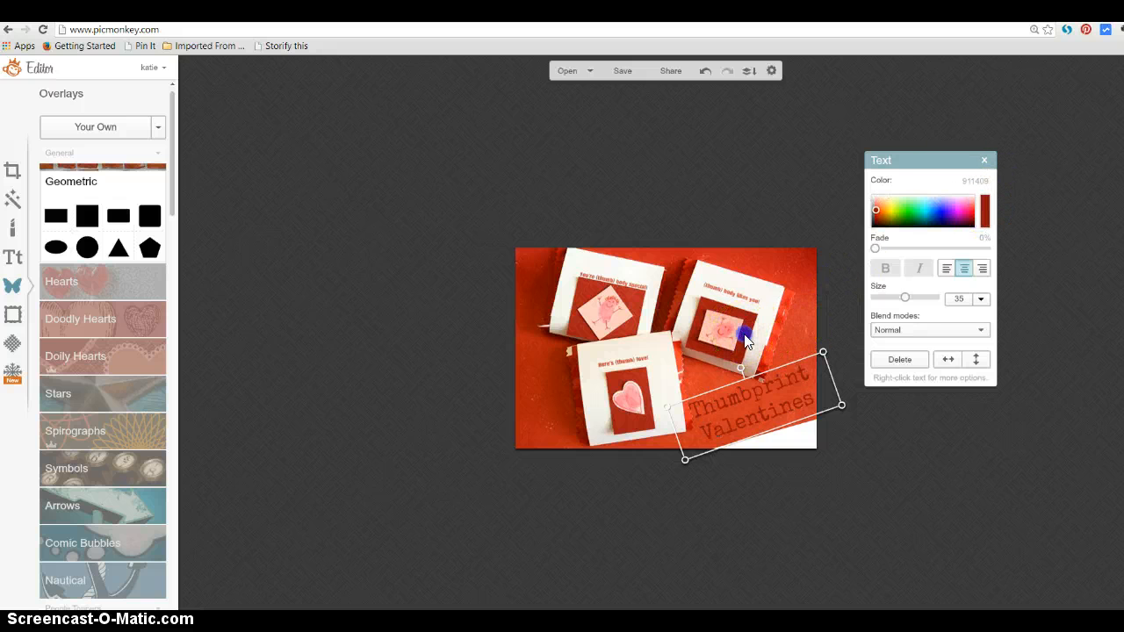
- Move the white banner back up behind the "Thumbprint Valentines" text
click(792, 439)
drag(792, 439, 779, 387)
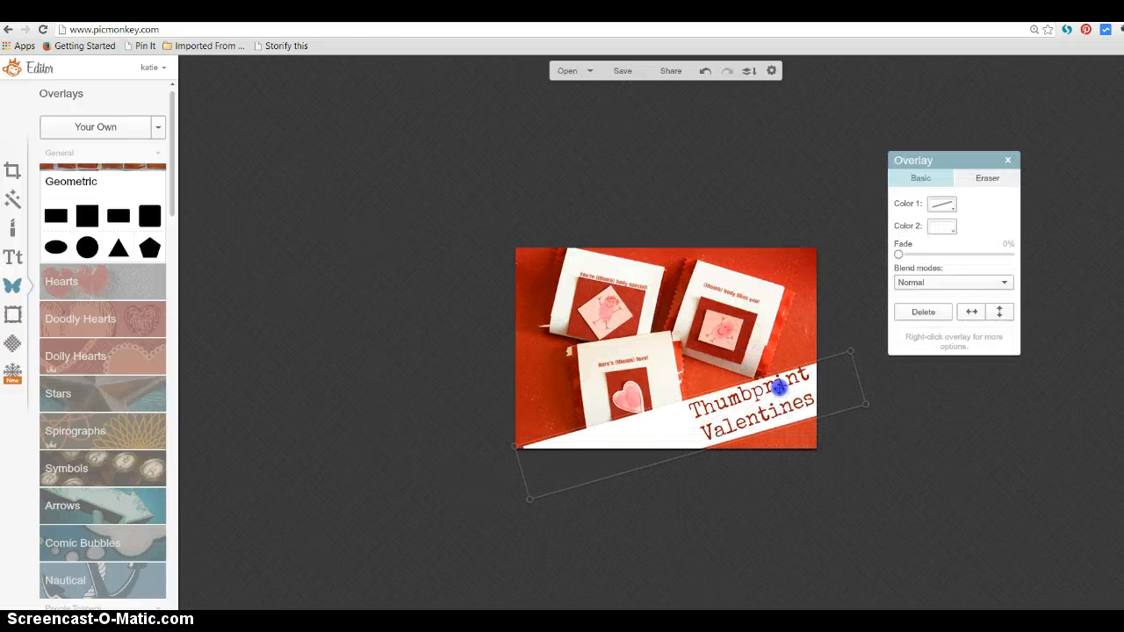
click(728, 401)
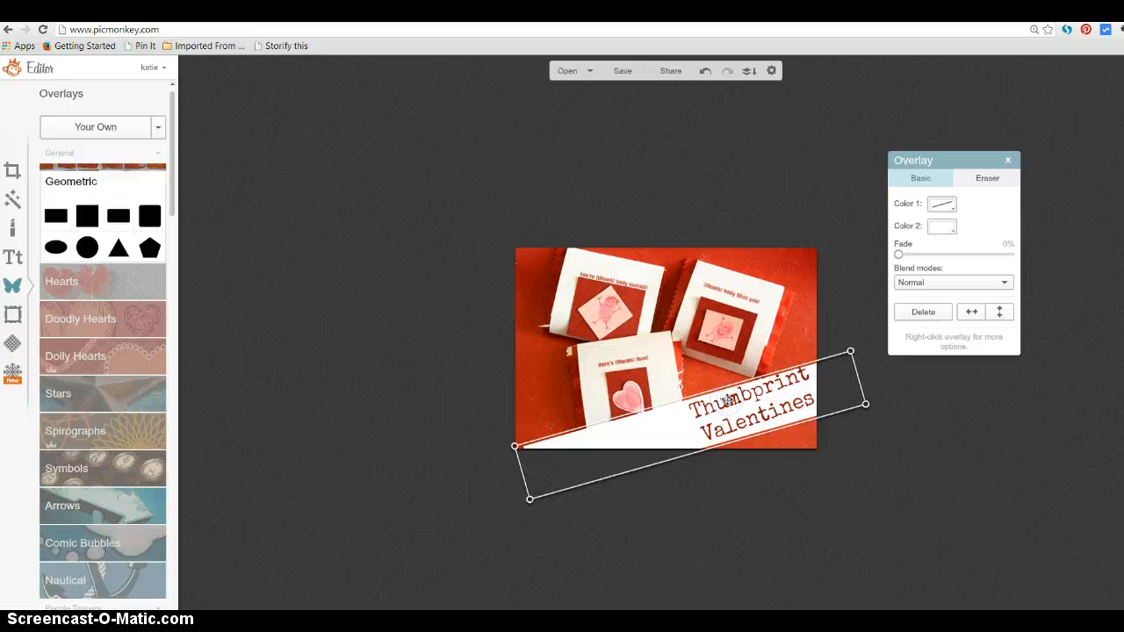
click(845, 483)
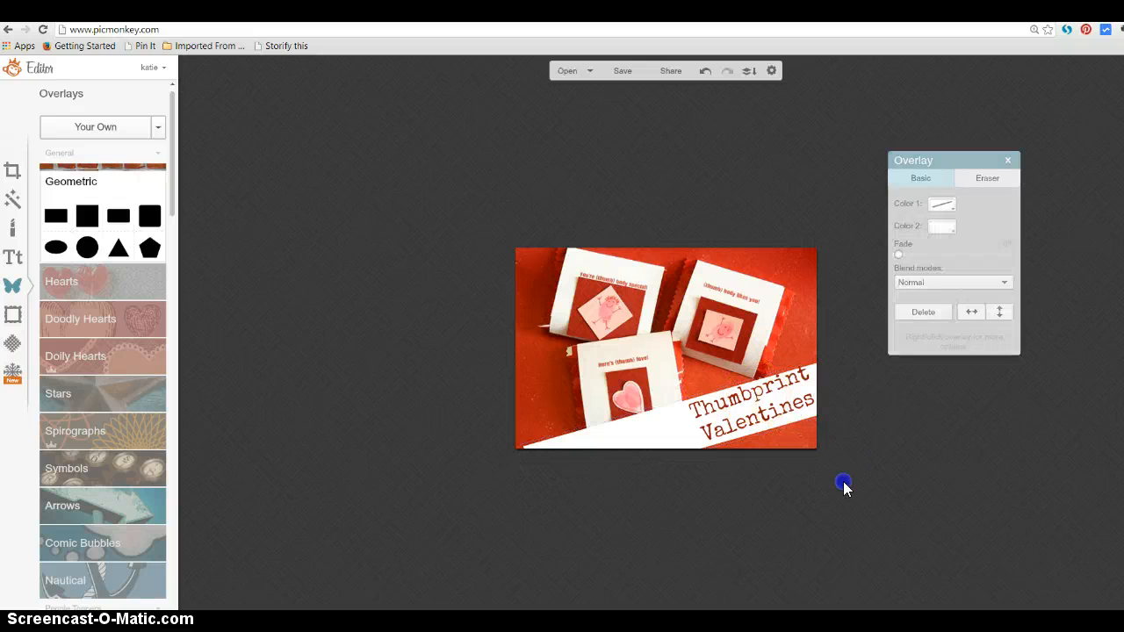
click(768, 386)
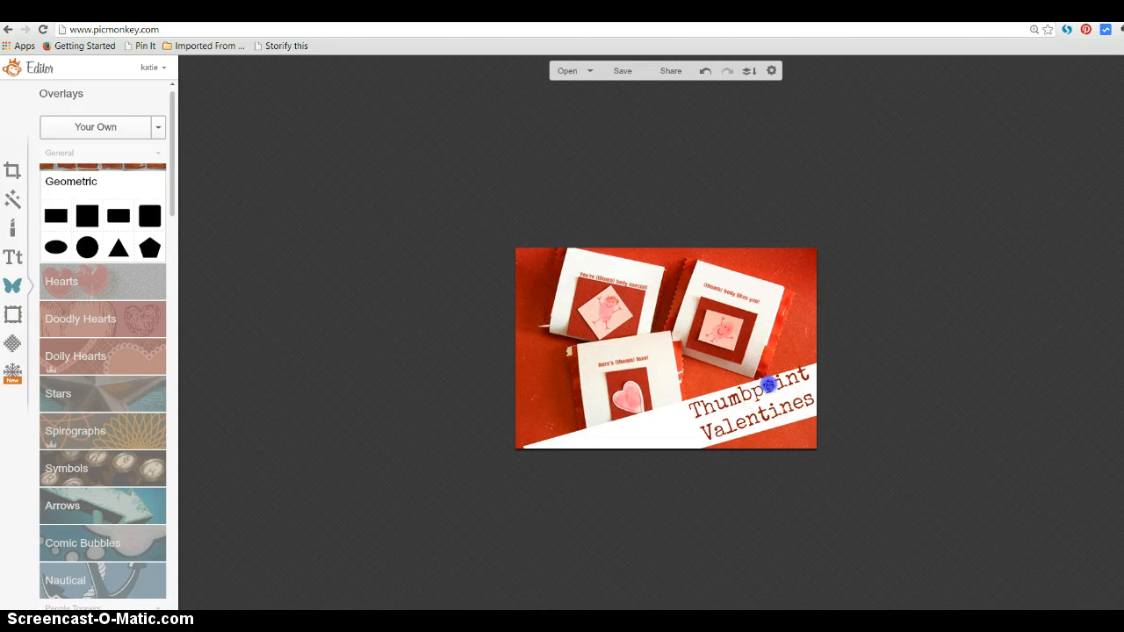
click(860, 489)
- Rotate the title text to match the banner's angle and widen its text box down along the banner
click(778, 378)
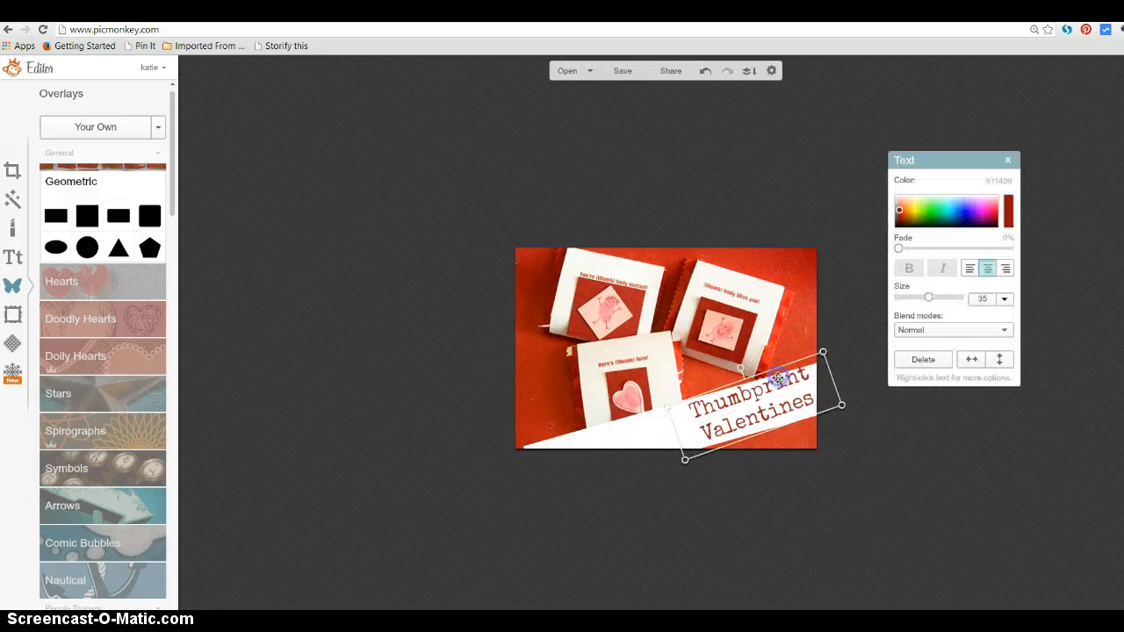
click(701, 380)
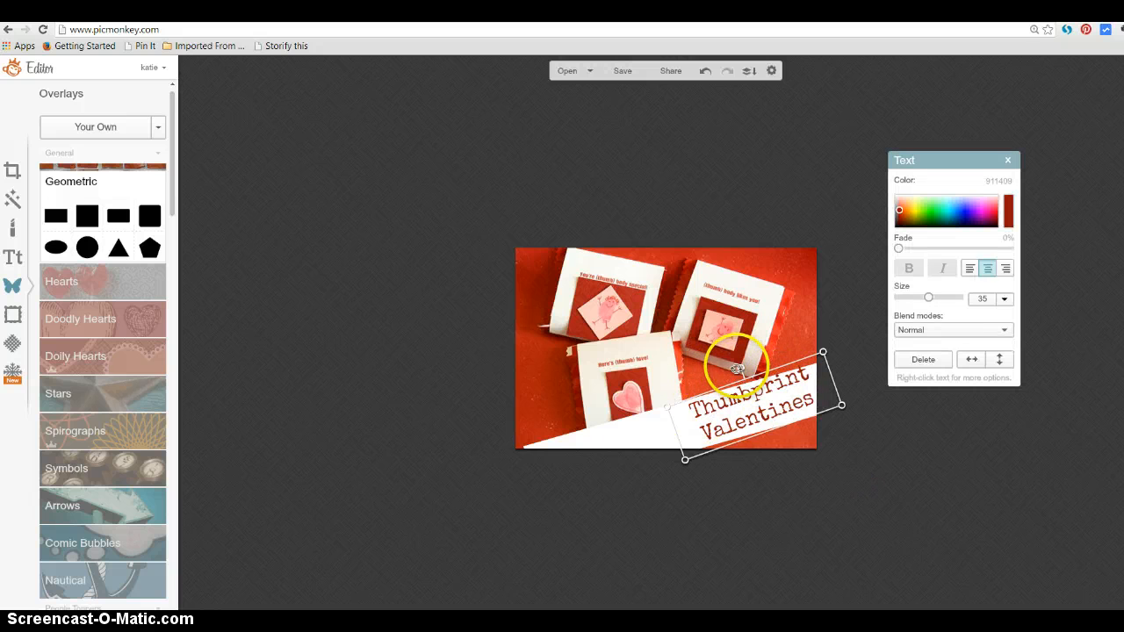
click(738, 367)
drag(737, 367, 742, 362)
click(674, 426)
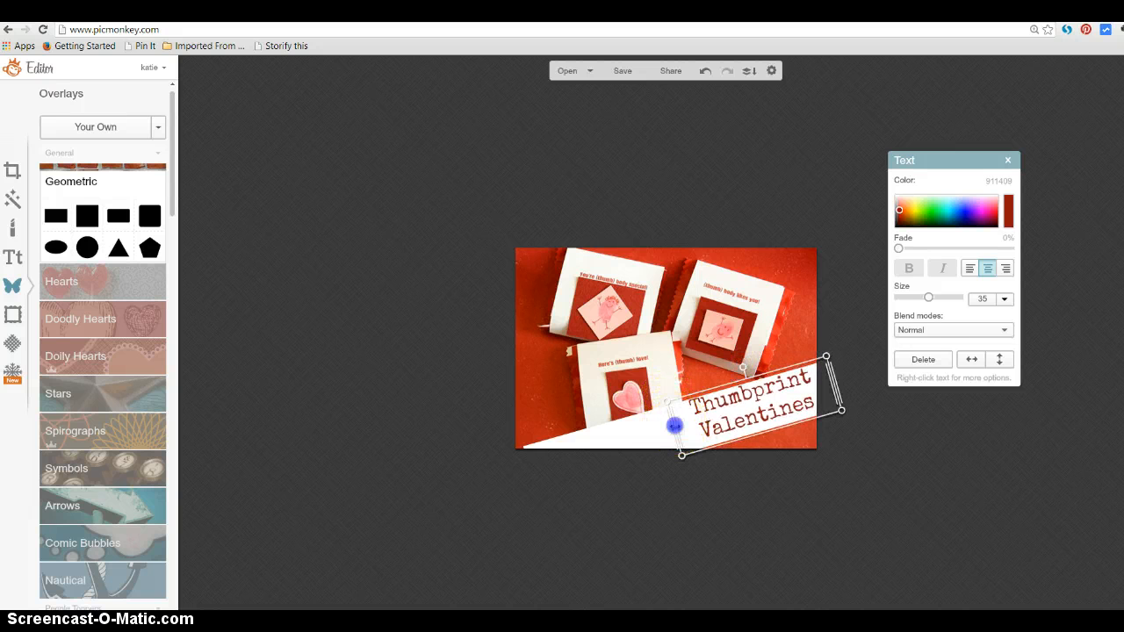
drag(675, 425, 613, 456)
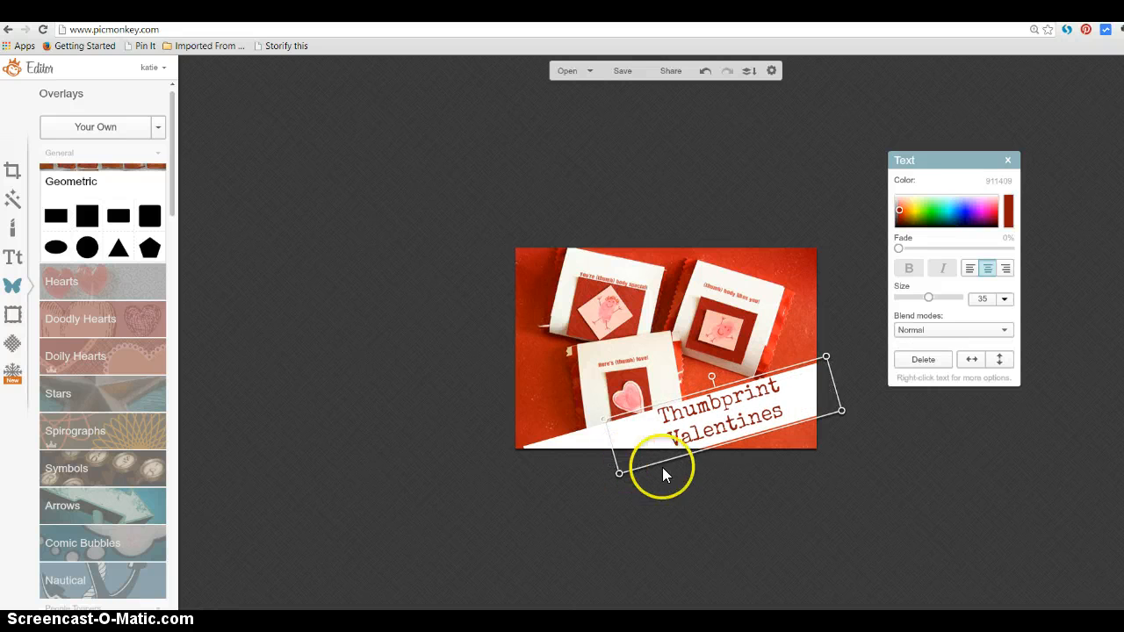
- Try to join "Valentines" onto the first line of the title text
click(834, 373)
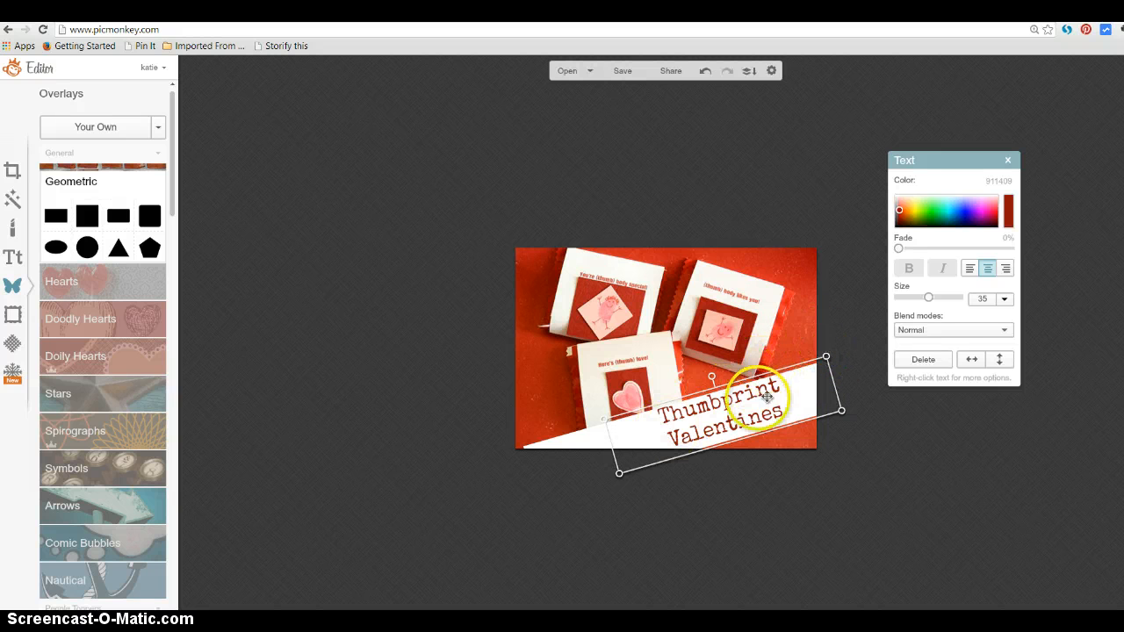
click(672, 437)
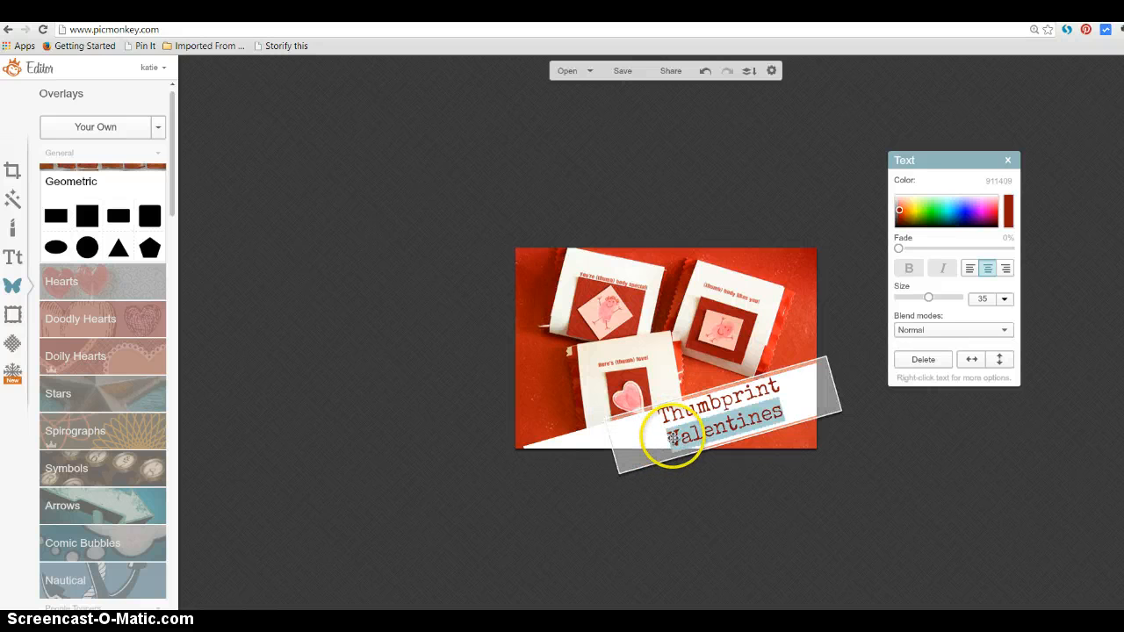
key(BackSpace)
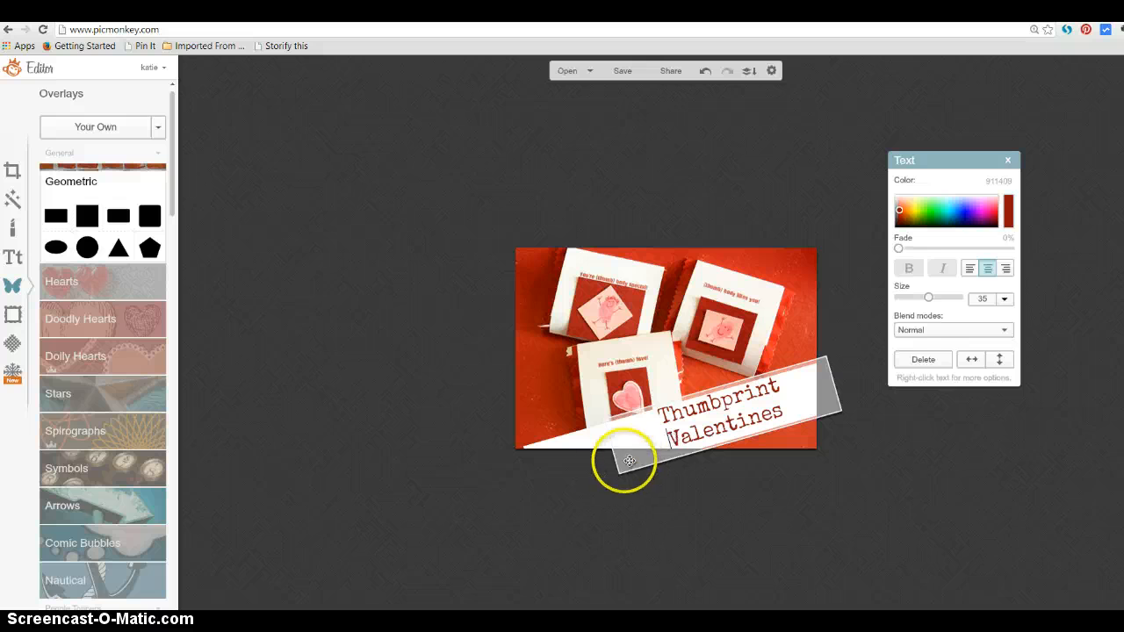
click(605, 485)
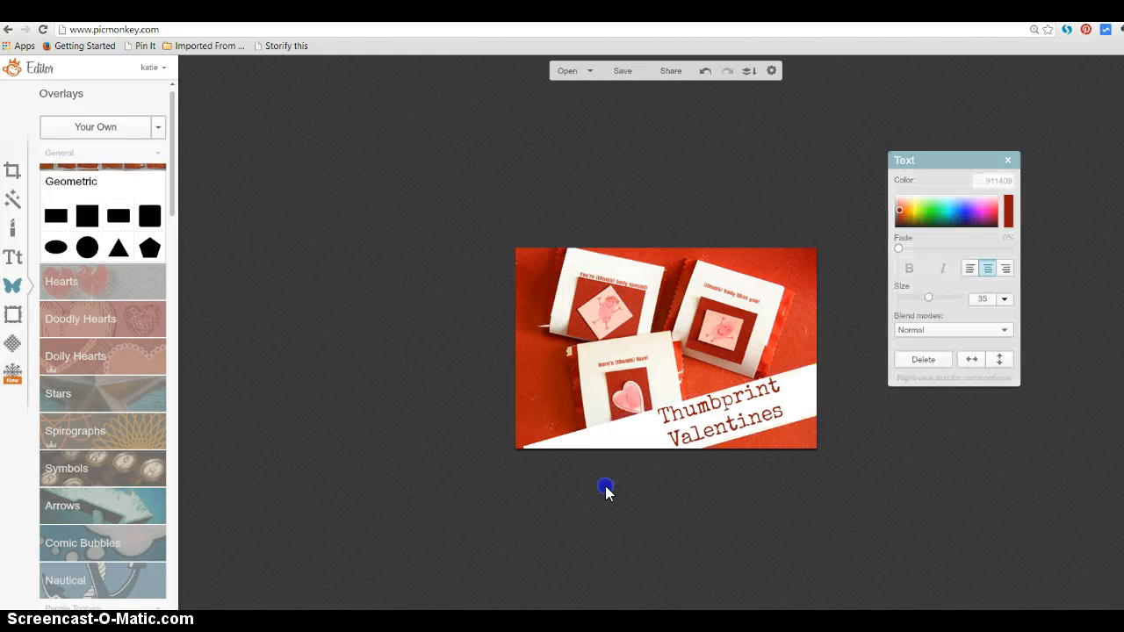
- Reduce the title text to size 28 and insert the word "Easy" before "Thumbprint"
click(663, 416)
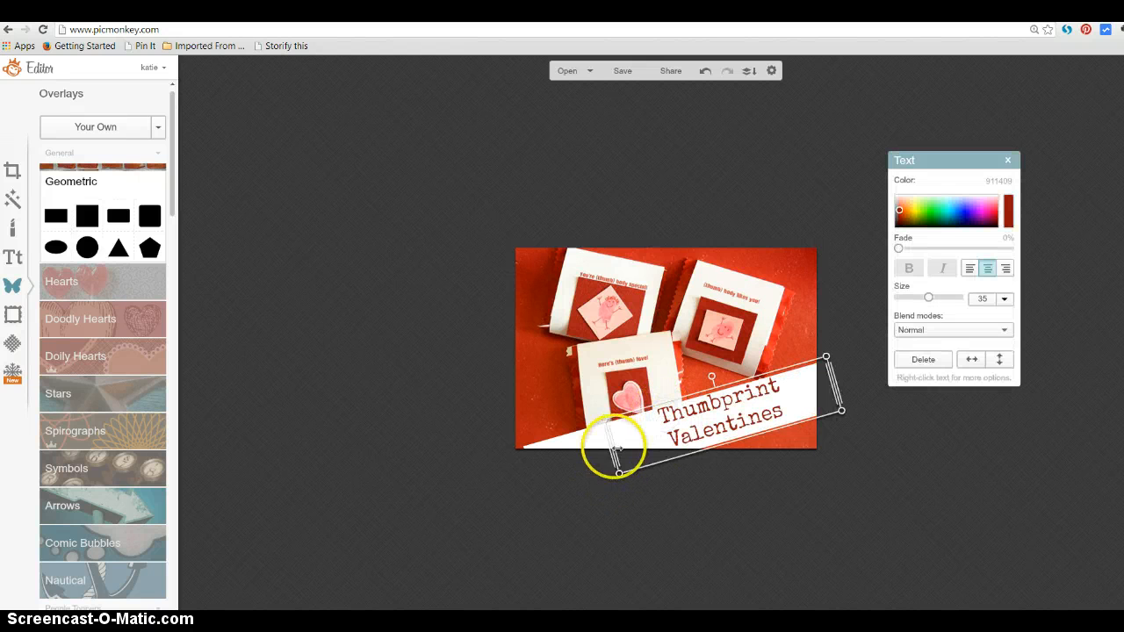
drag(596, 452, 629, 458)
text(Easy)
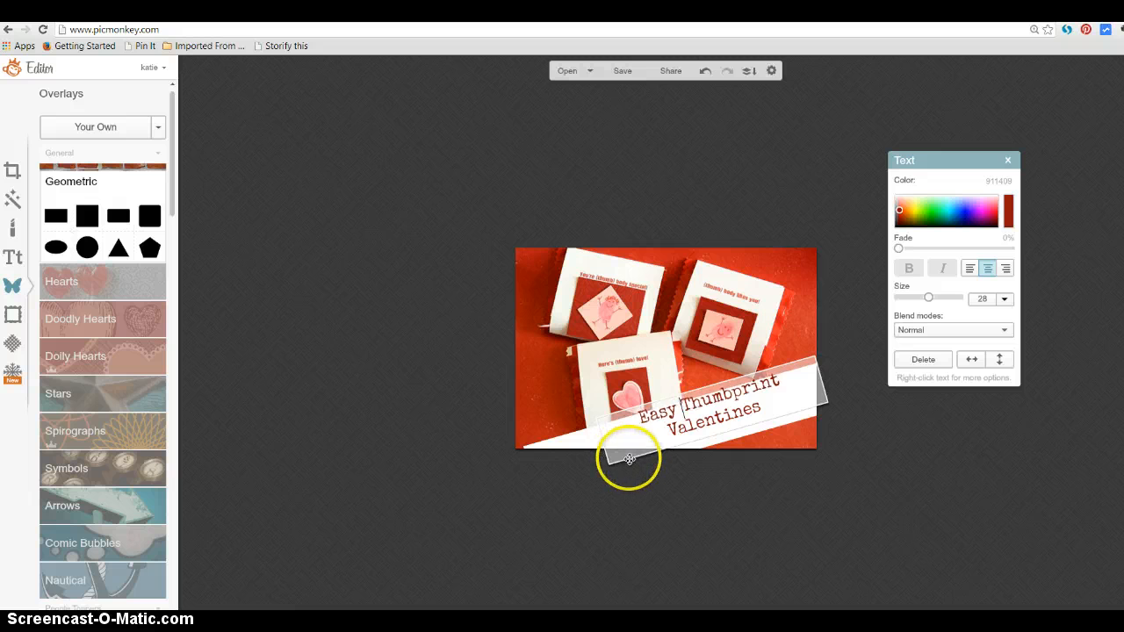
click(601, 492)
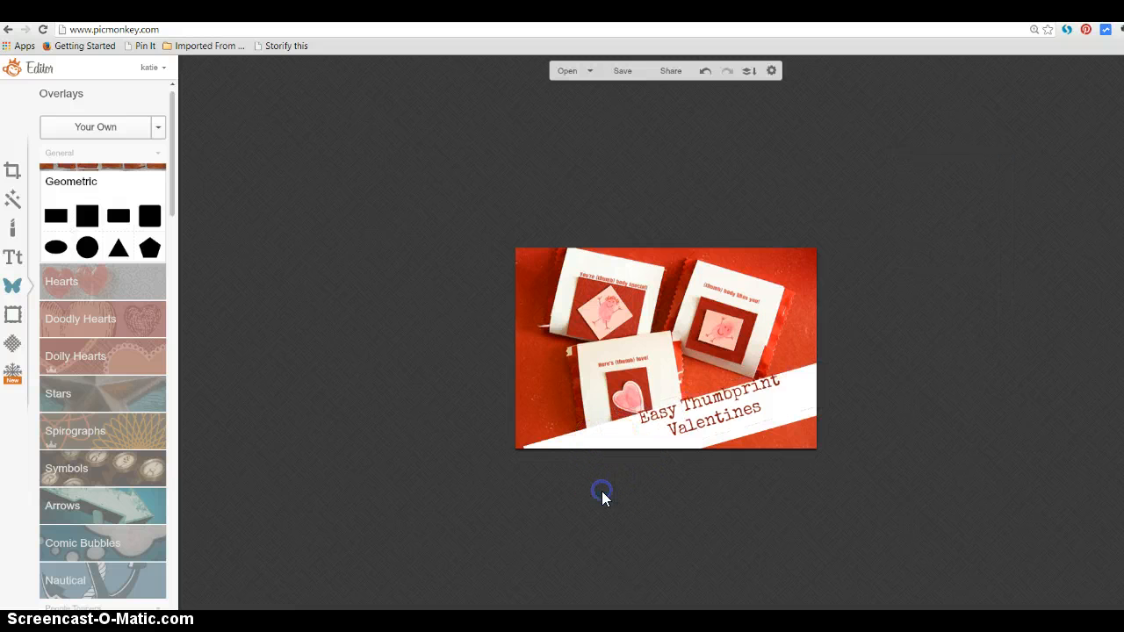
- Widen the title's text box so that "Easy Thumbprint Valentines" fits on one line, and place it along the banner
click(657, 415)
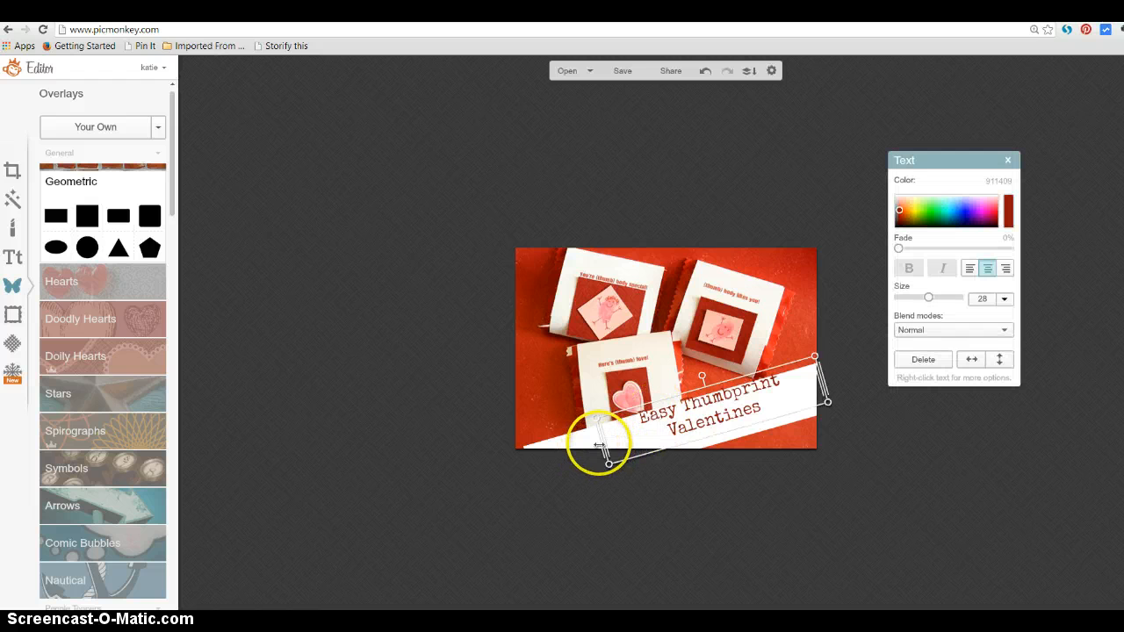
drag(580, 448, 571, 451)
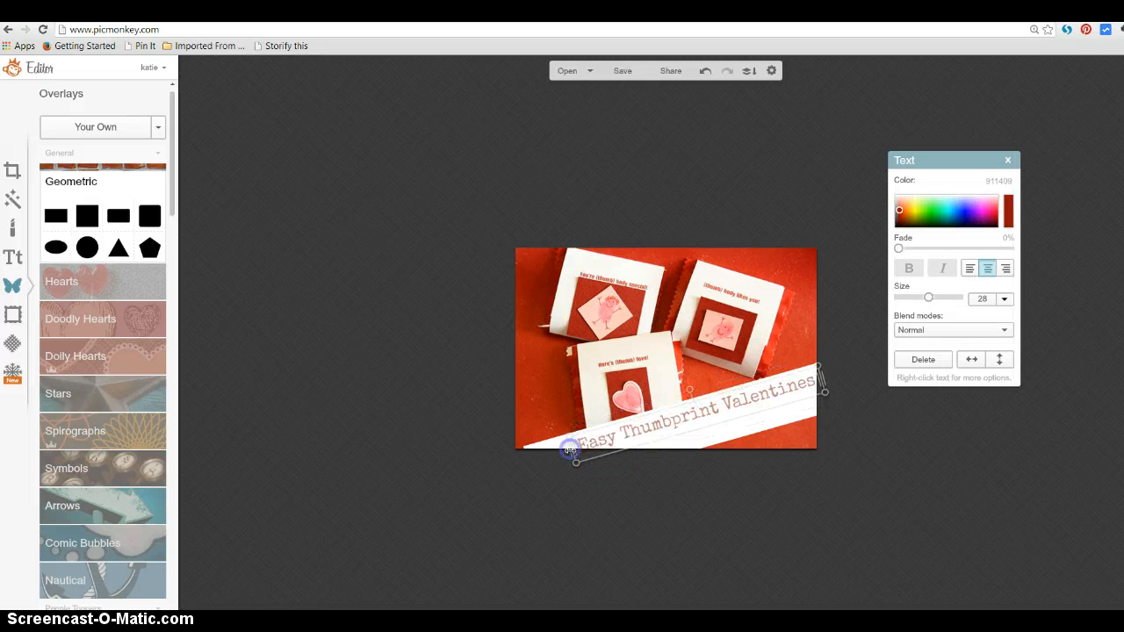
click(646, 422)
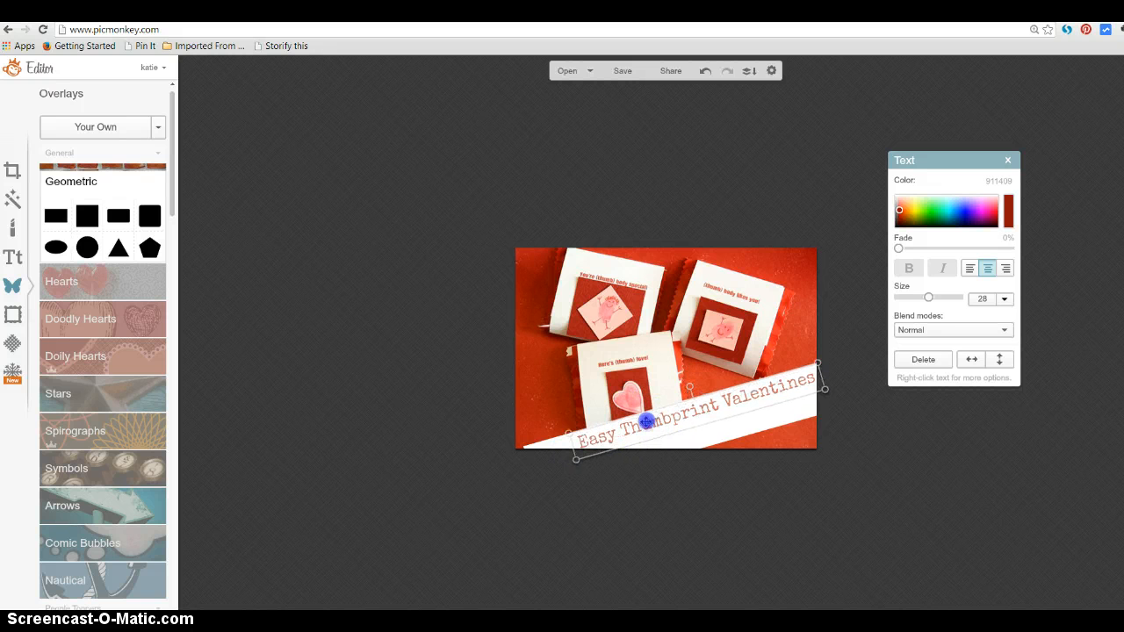
click(843, 431)
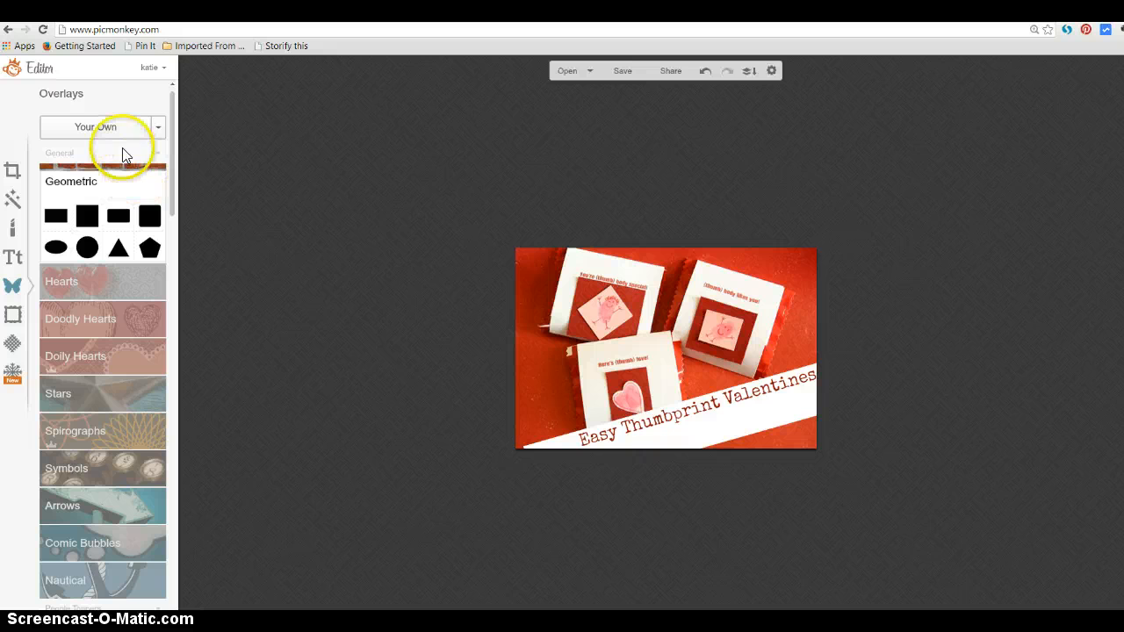
- Shift the white banner slightly up the photo and nudge the title so it sits fully within the banner
click(542, 435)
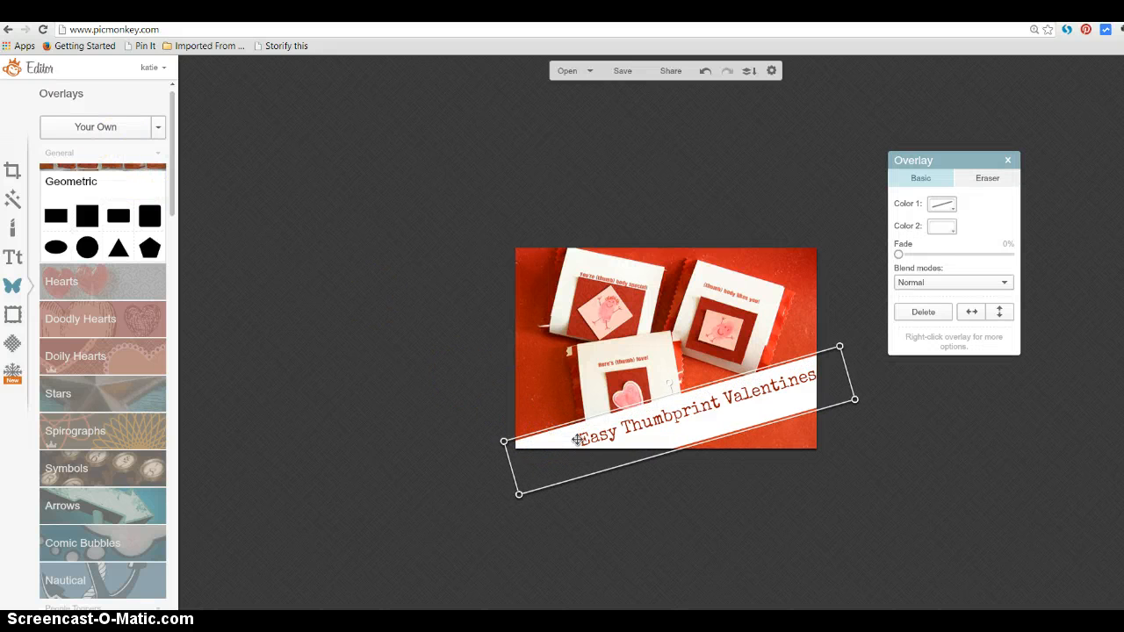
click(578, 438)
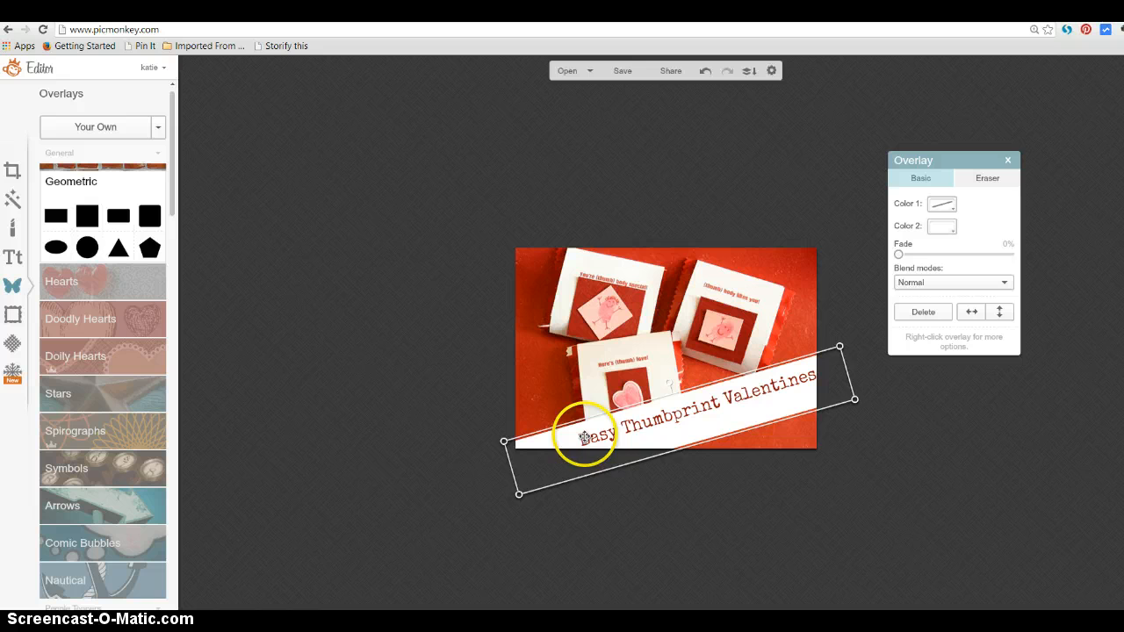
click(628, 516)
click(620, 427)
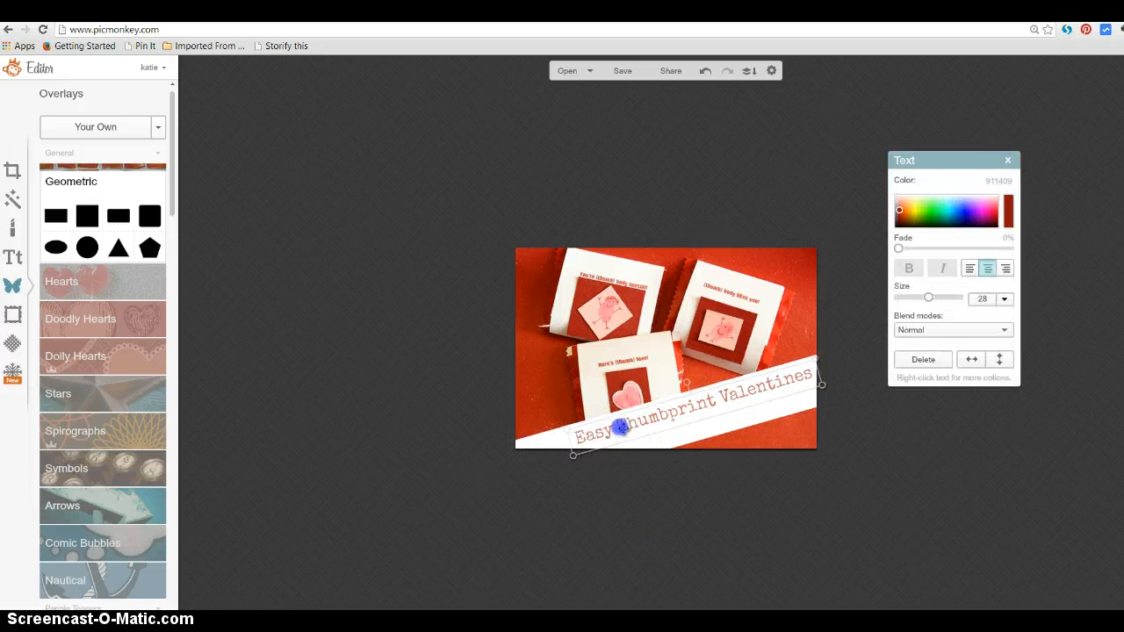
drag(620, 427, 618, 428)
click(458, 491)
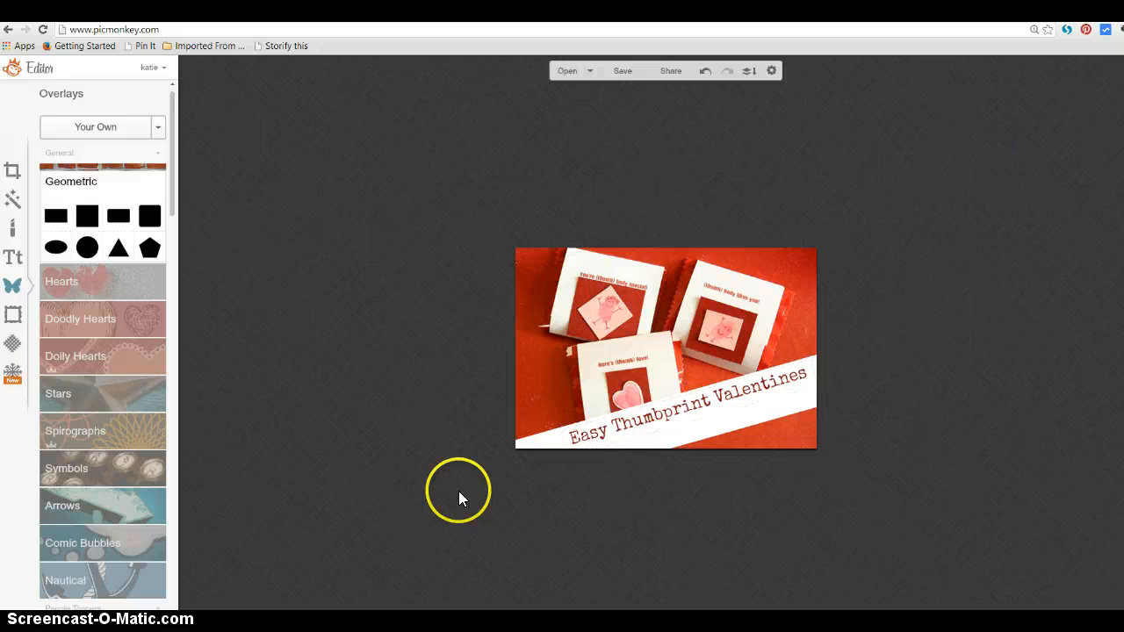
click(13, 256)
click(100, 132)
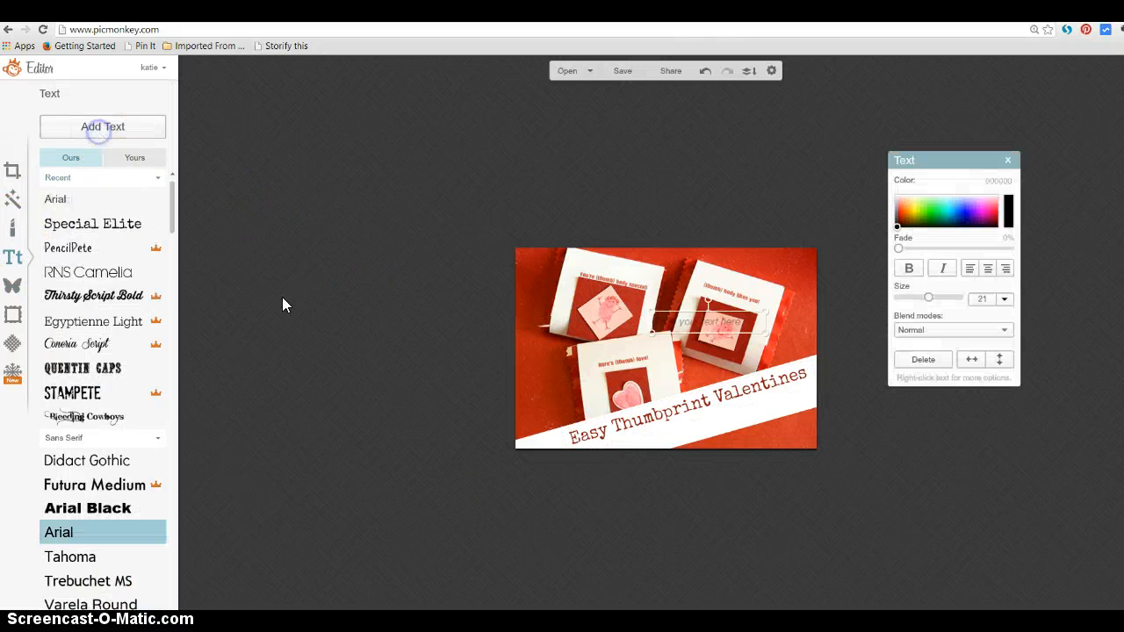
drag(694, 321, 677, 445)
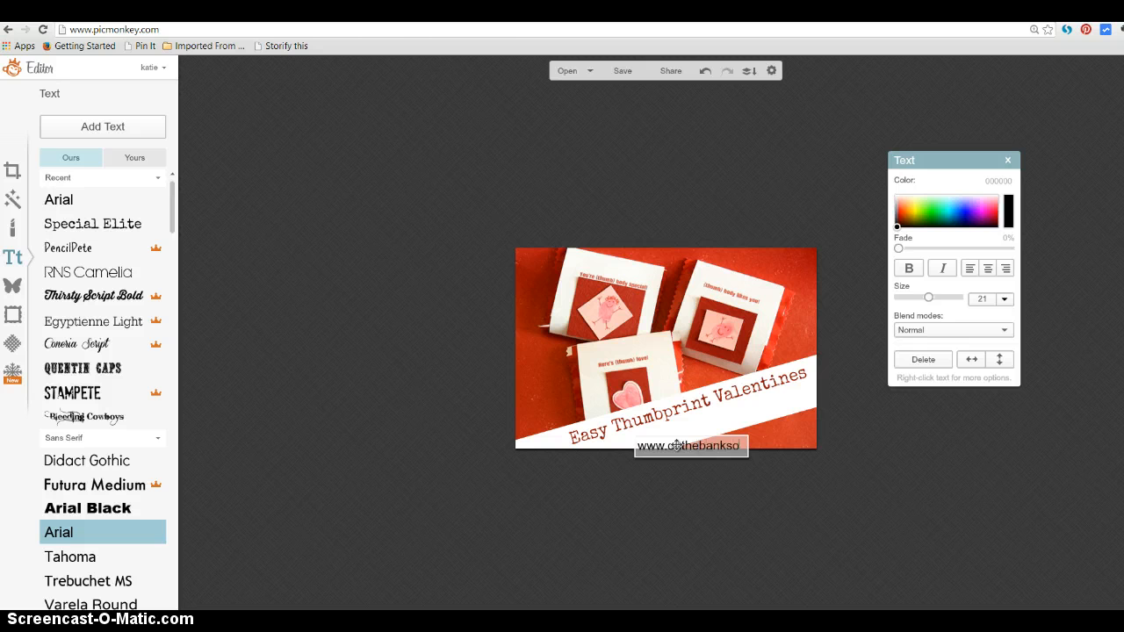
text(fsquawcreek.com)
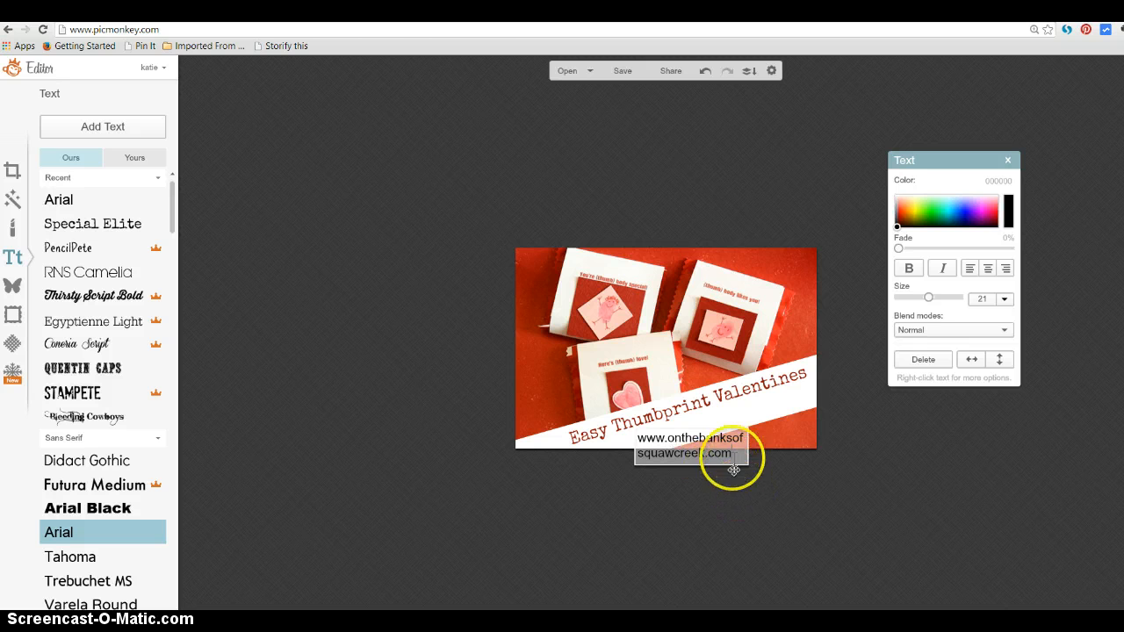
- Widen the web address's text box to fit one line, tilt it parallel to the banner and place it under the title
click(762, 477)
click(740, 442)
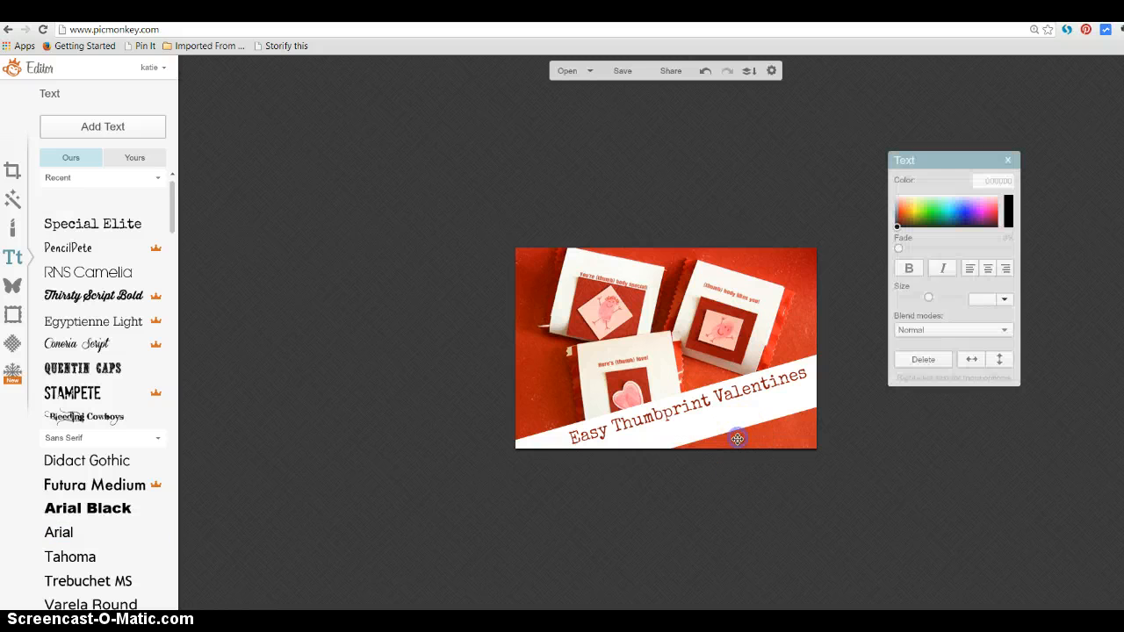
drag(746, 432, 872, 429)
drag(758, 426, 722, 420)
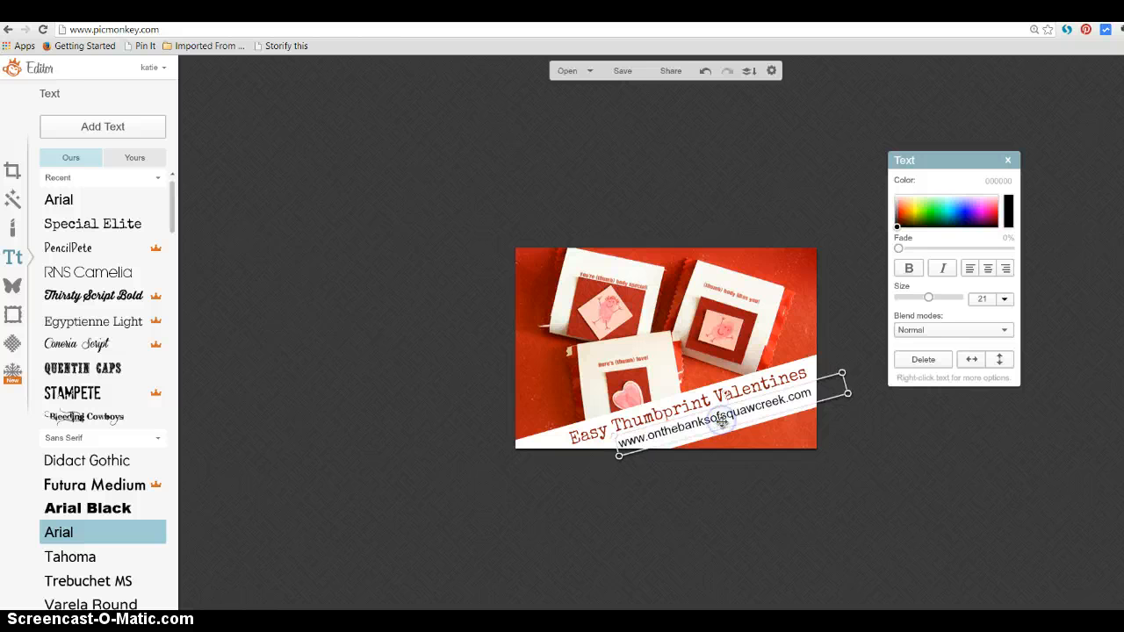
- Format the web address in Special Elite at size 17, with the dark red (9c1610) sampled from the valentine card
click(134, 222)
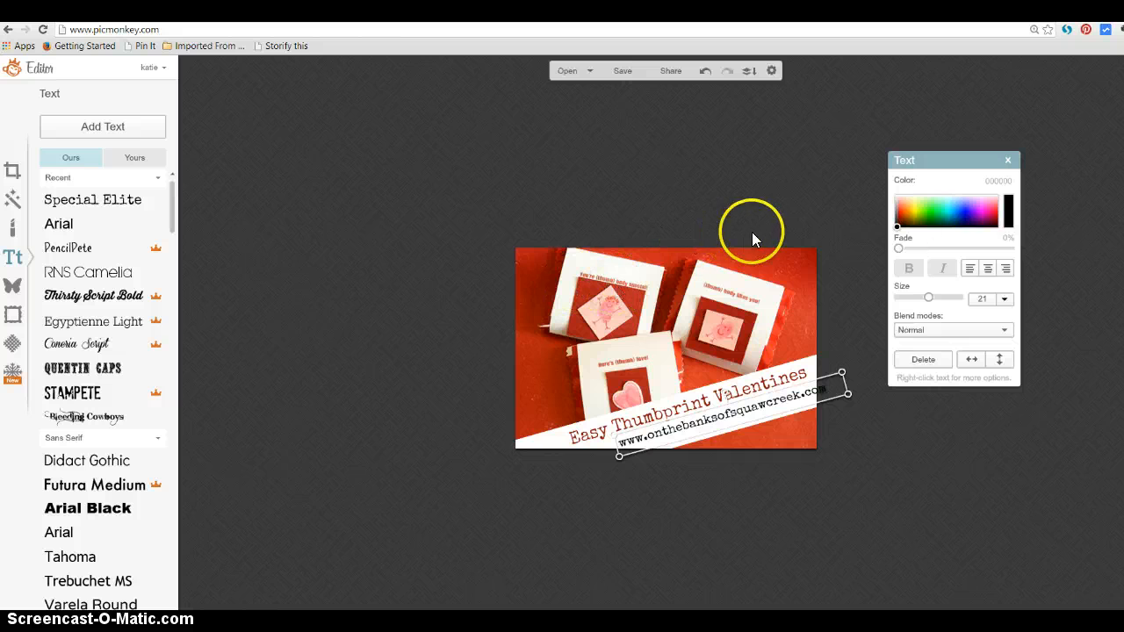
drag(929, 298, 925, 300)
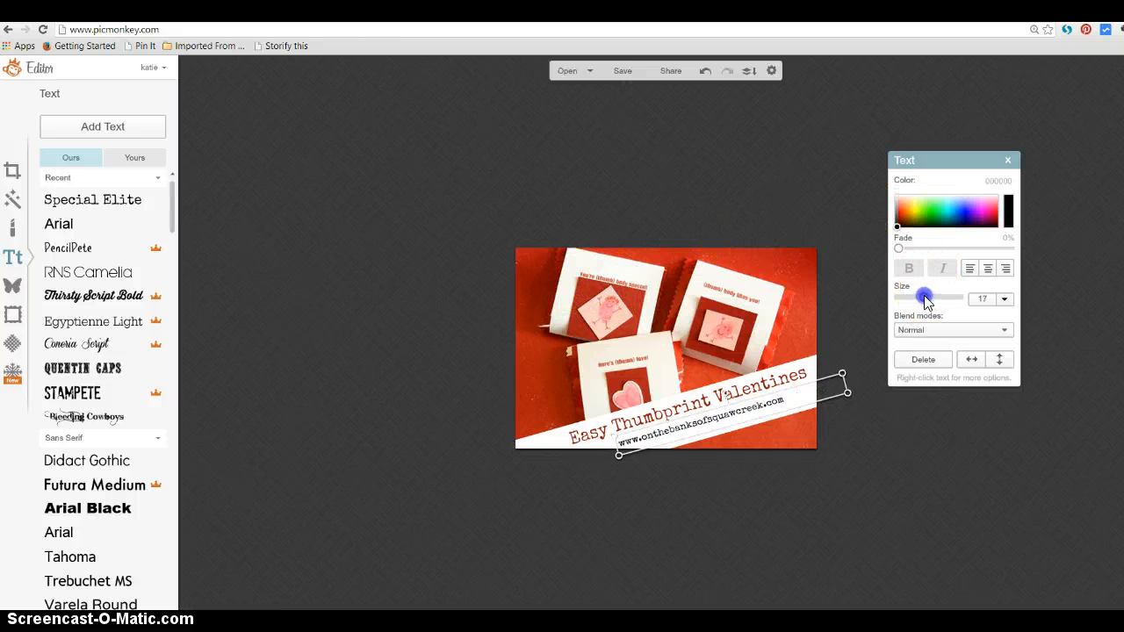
click(1011, 211)
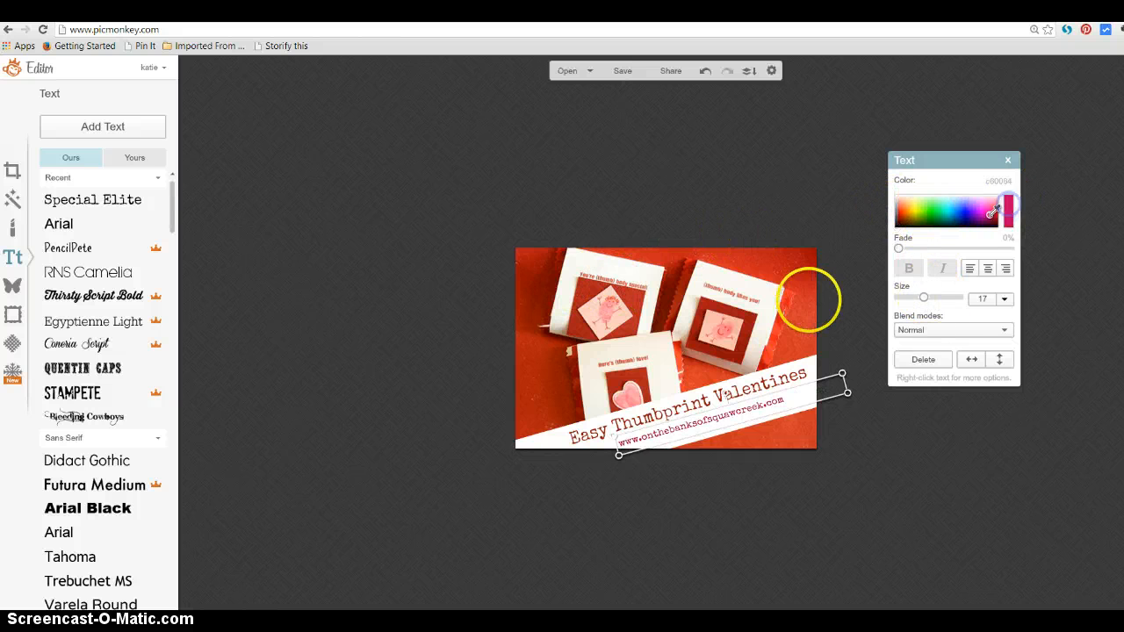
click(751, 327)
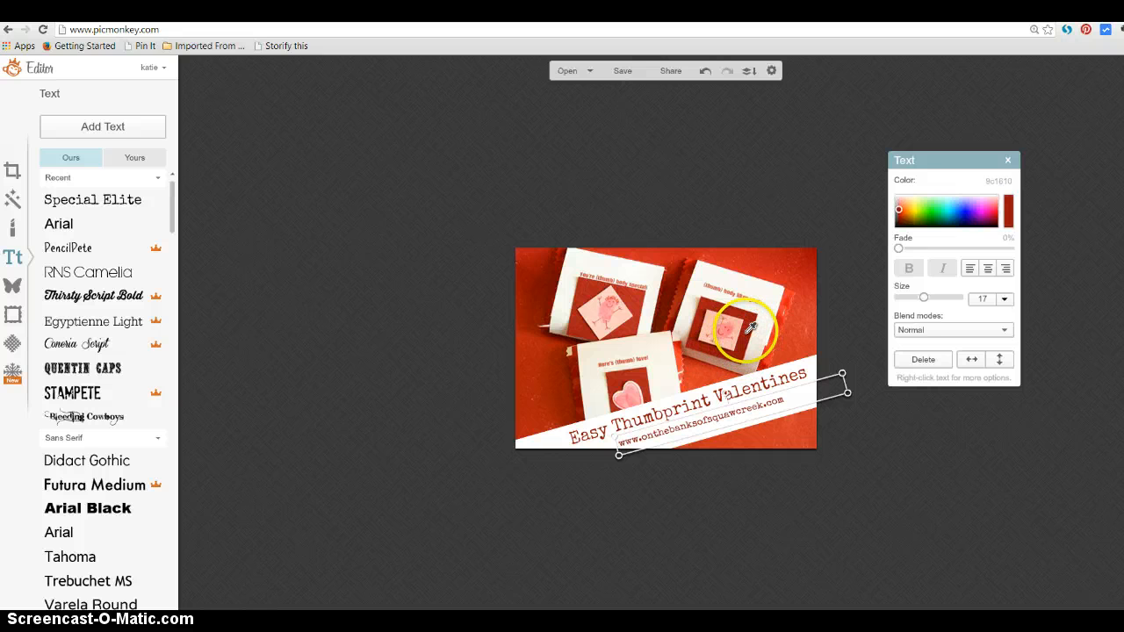
click(843, 309)
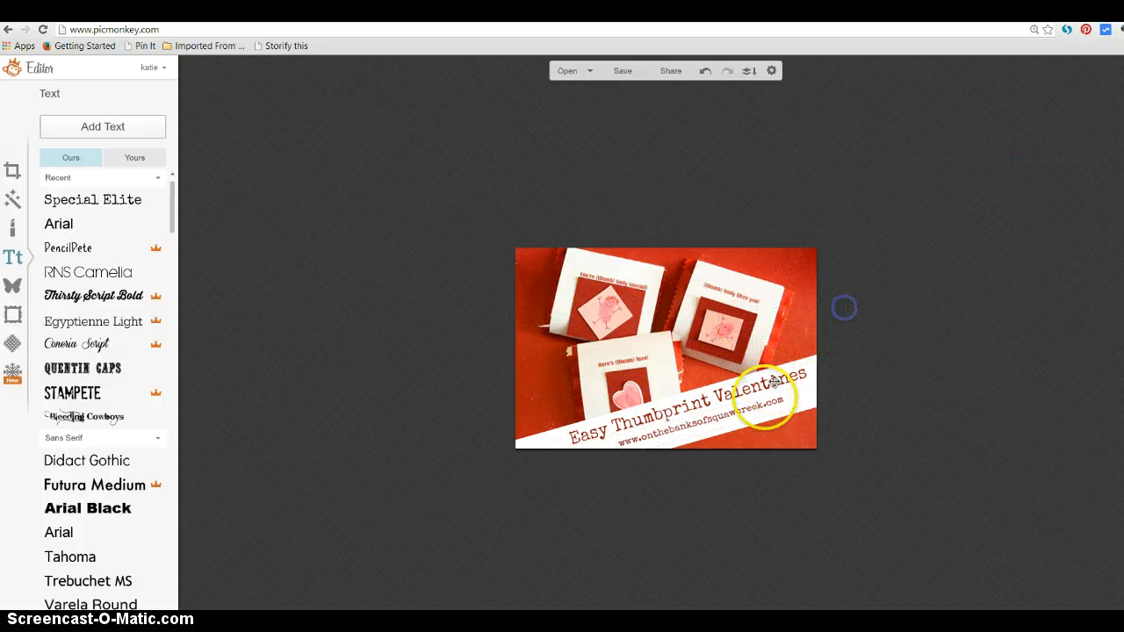
- Fine-tune the positions of the web address and the title so both lines sit within the white banner
click(759, 409)
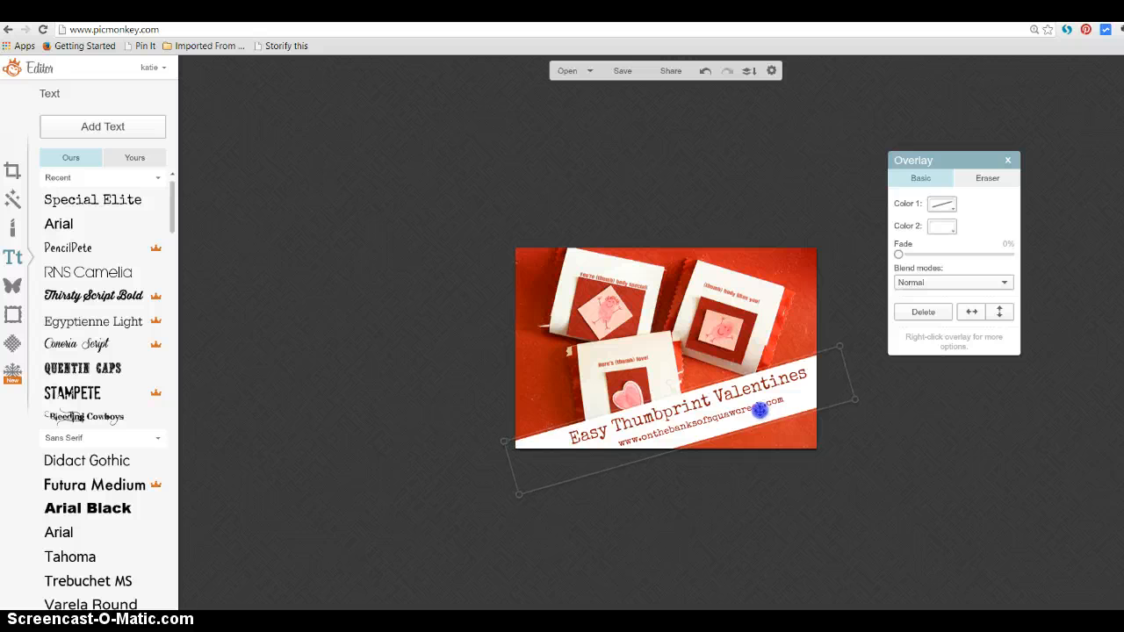
click(761, 456)
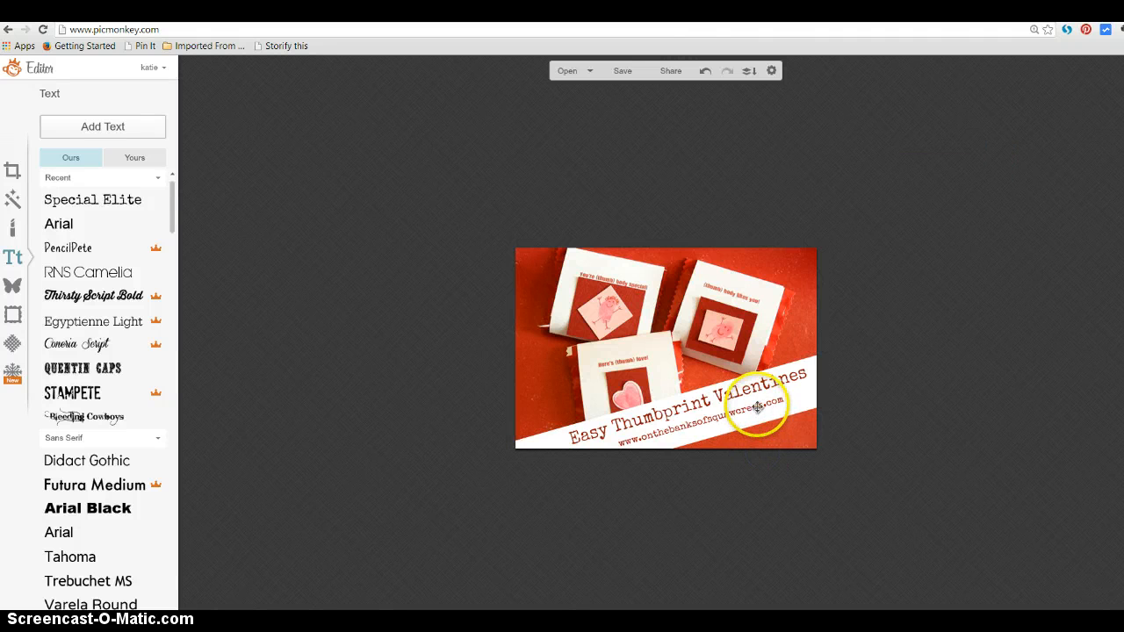
mouse_move(757, 407)
mouse_down()
mouse_move(798, 386)
mouse_move(771, 400)
mouse_up()
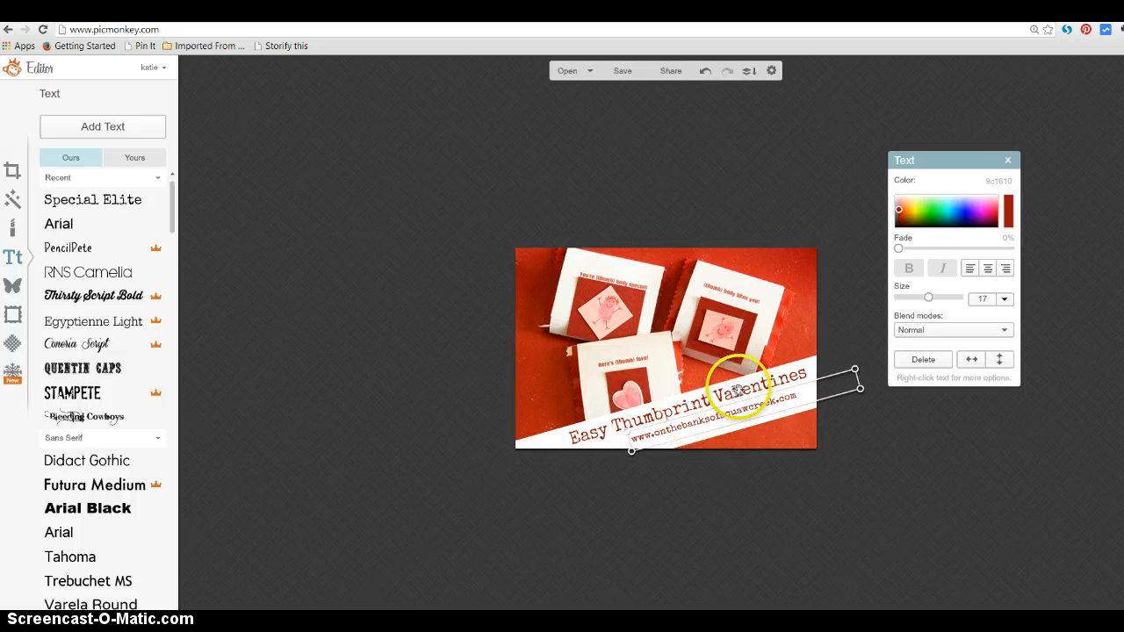
click(740, 386)
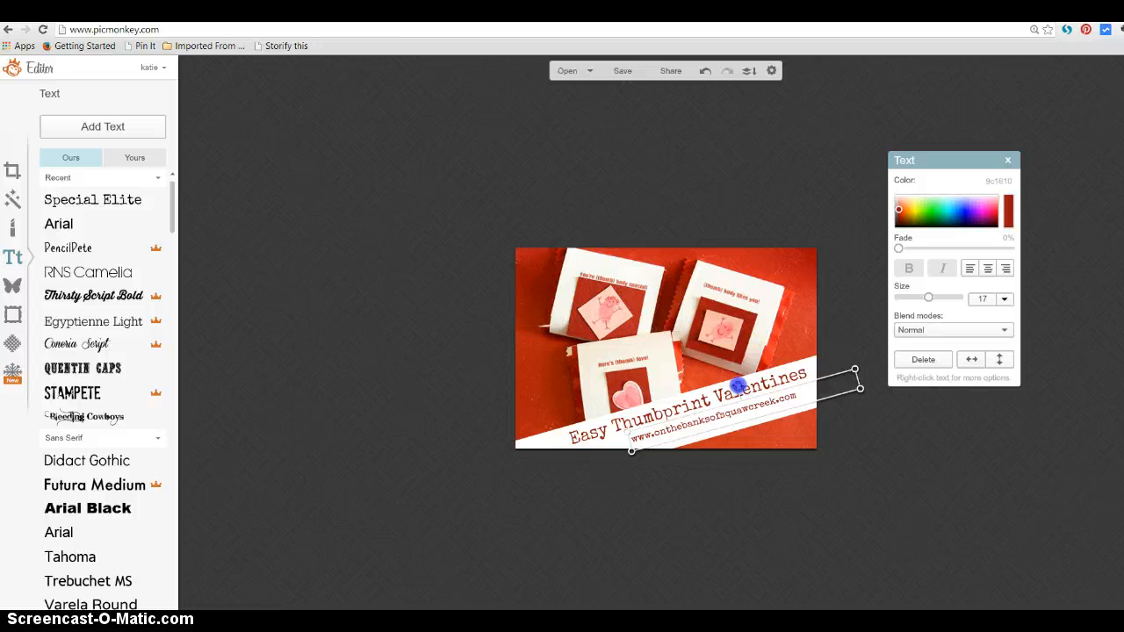
drag(736, 386, 737, 390)
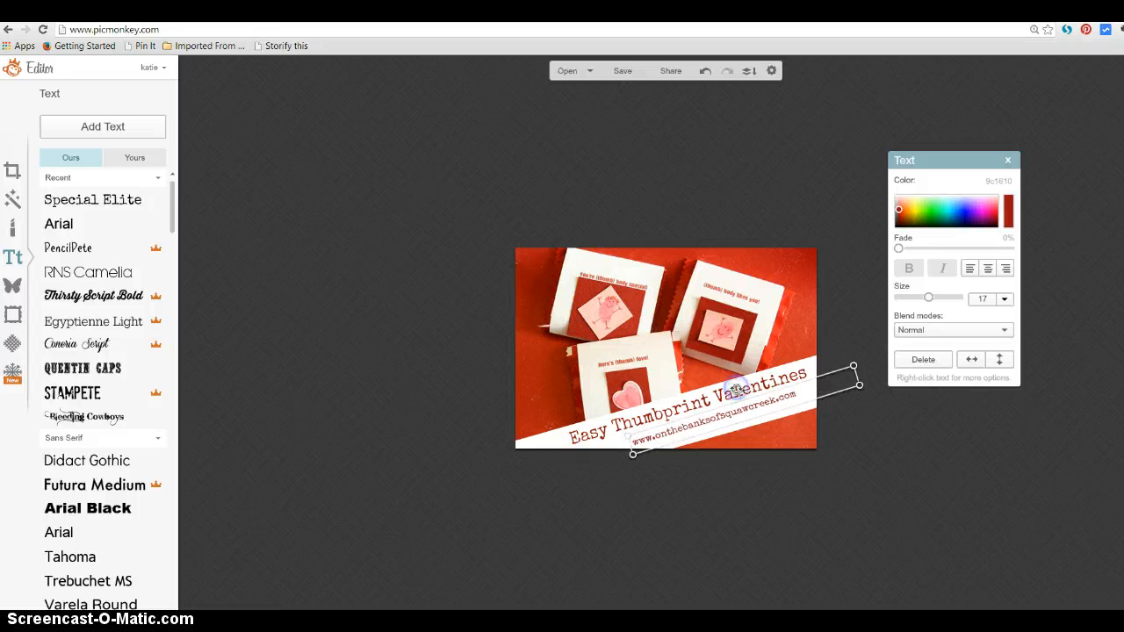
click(727, 512)
drag(725, 416, 720, 398)
click(916, 275)
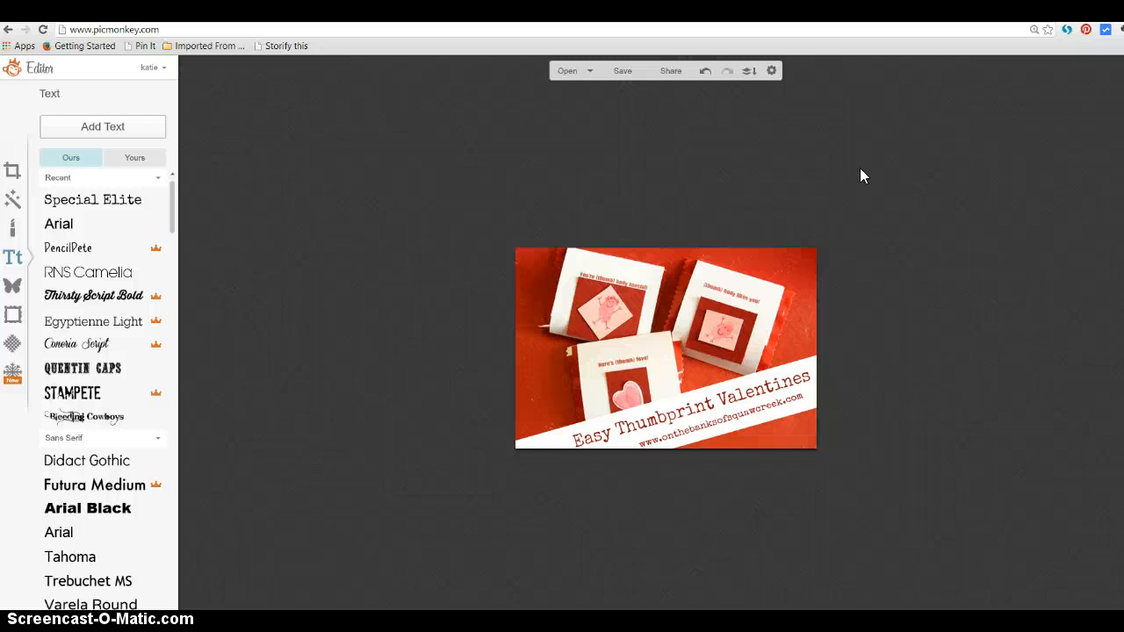
- Start saving the image to the computer and name the file "thumbprint valentines"
click(68, 559)
click(618, 72)
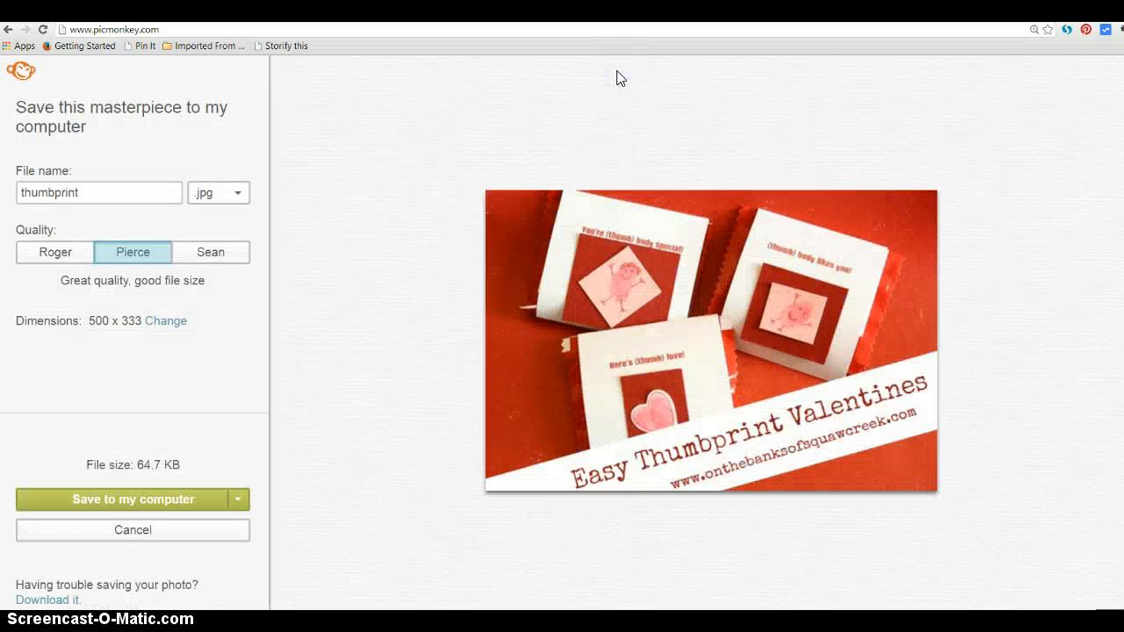
click(114, 191)
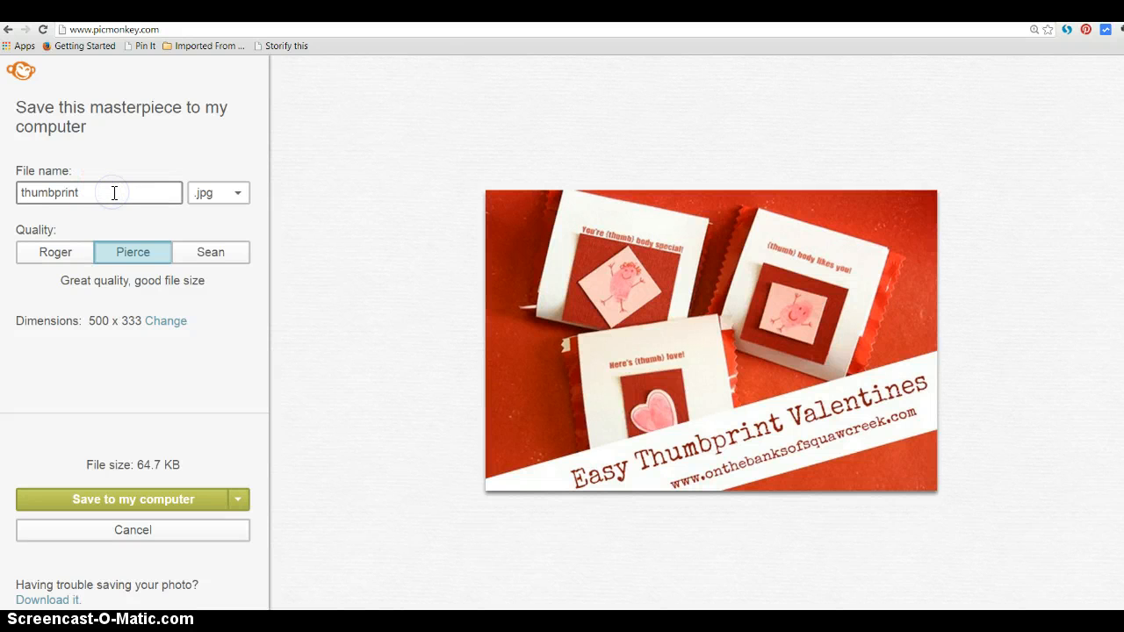
text(valentines)
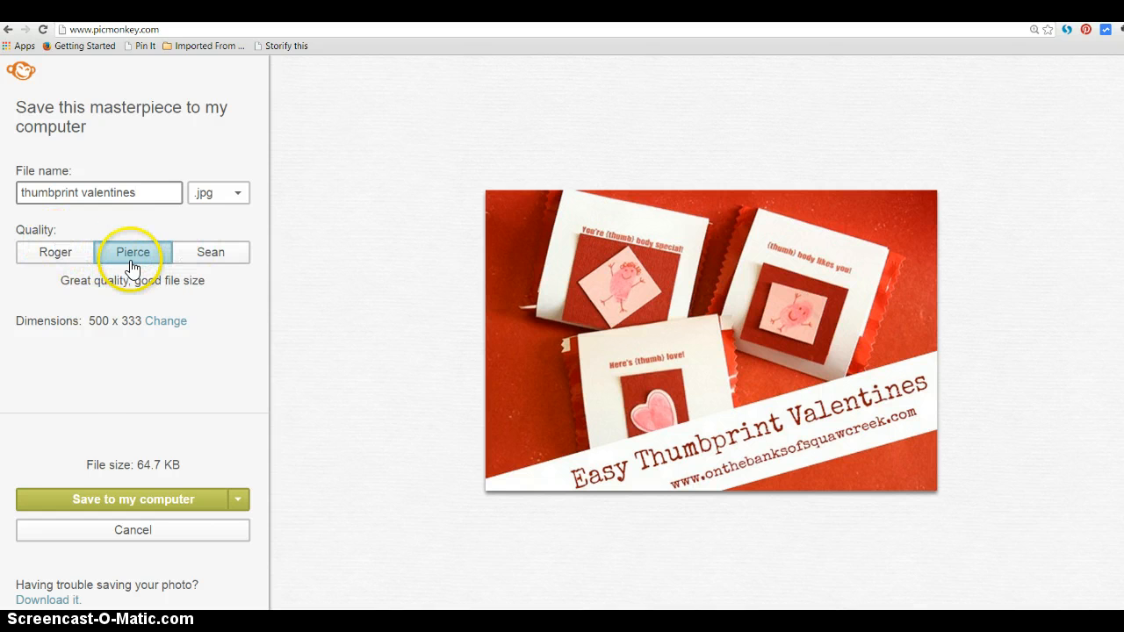
- Save the image as a JPEG in the "squaw creek graphics" folder under Pictures
click(128, 498)
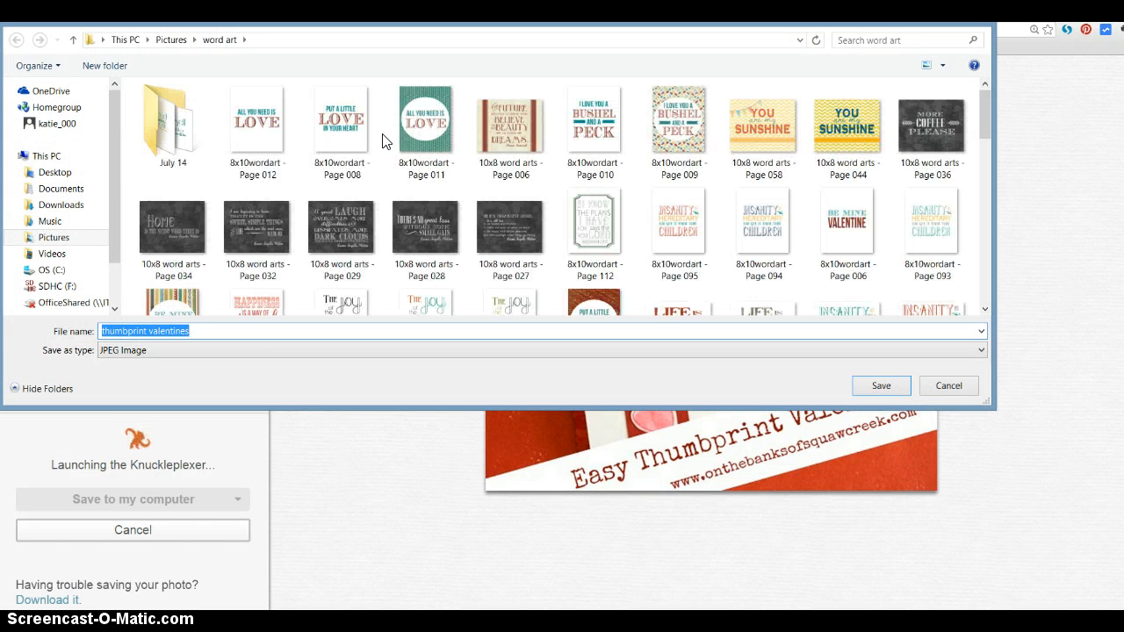
click(173, 39)
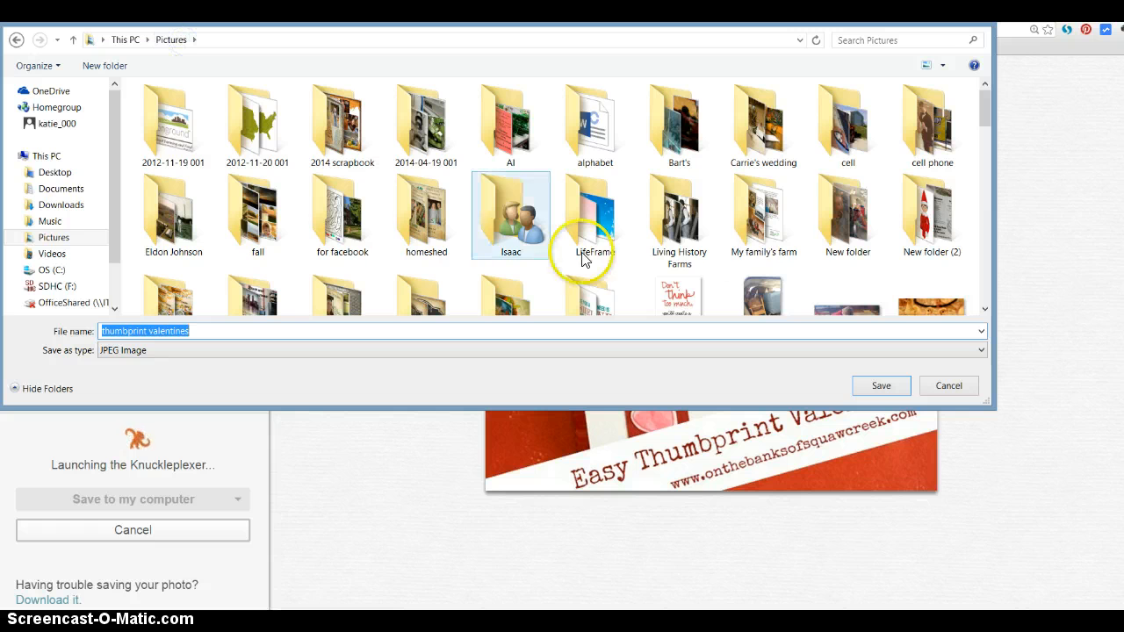
scroll(986, 108, down, 2)
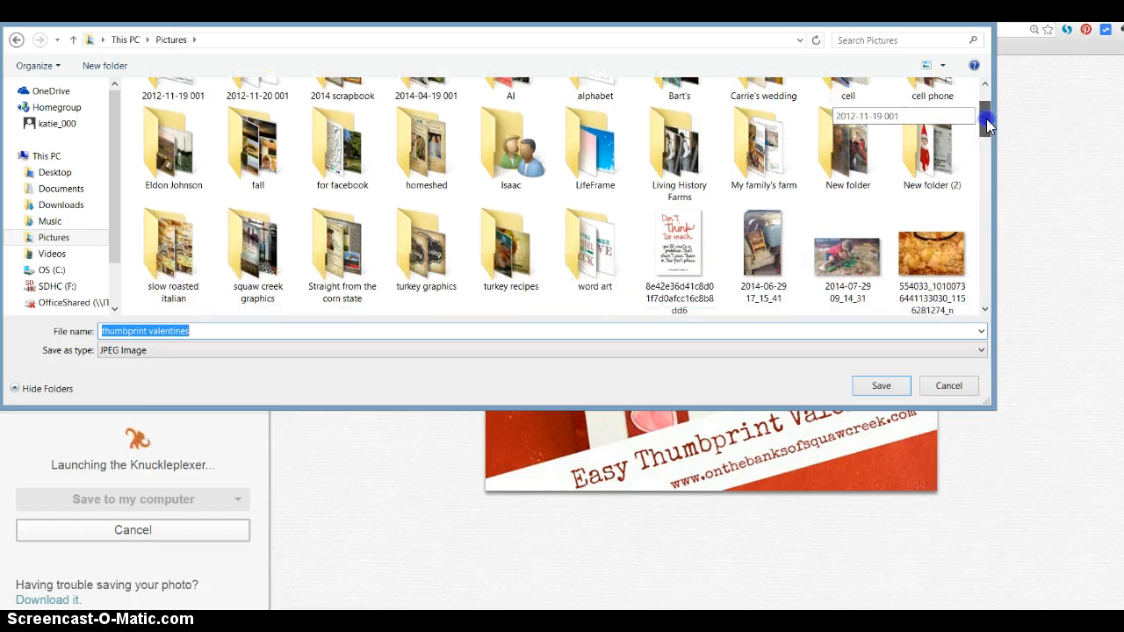
double_click(260, 235)
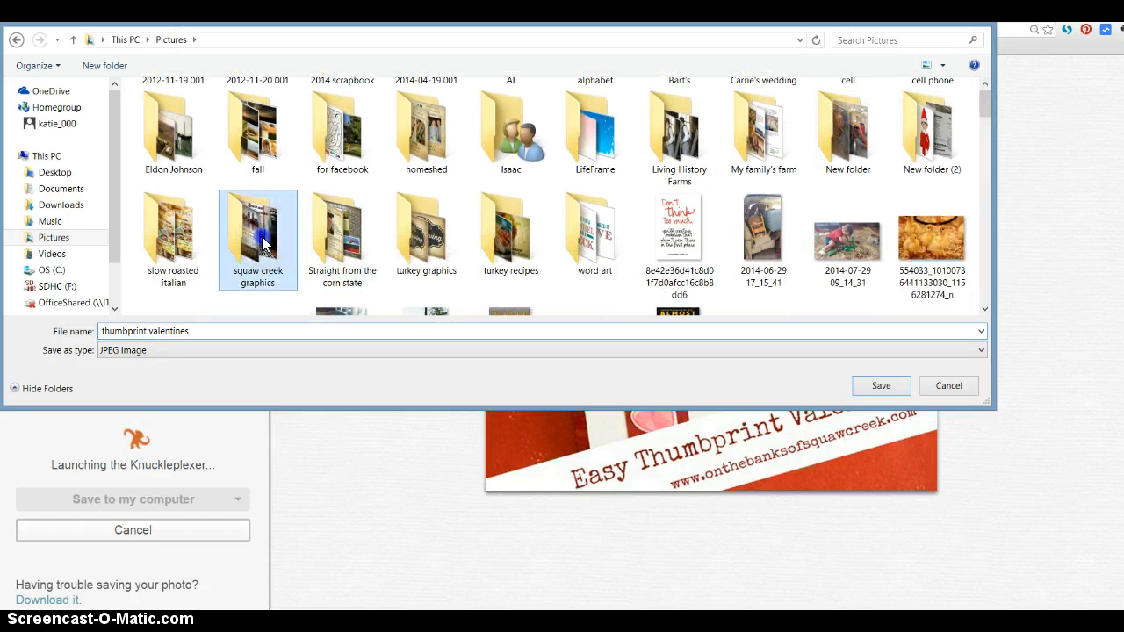
click(836, 328)
click(881, 380)
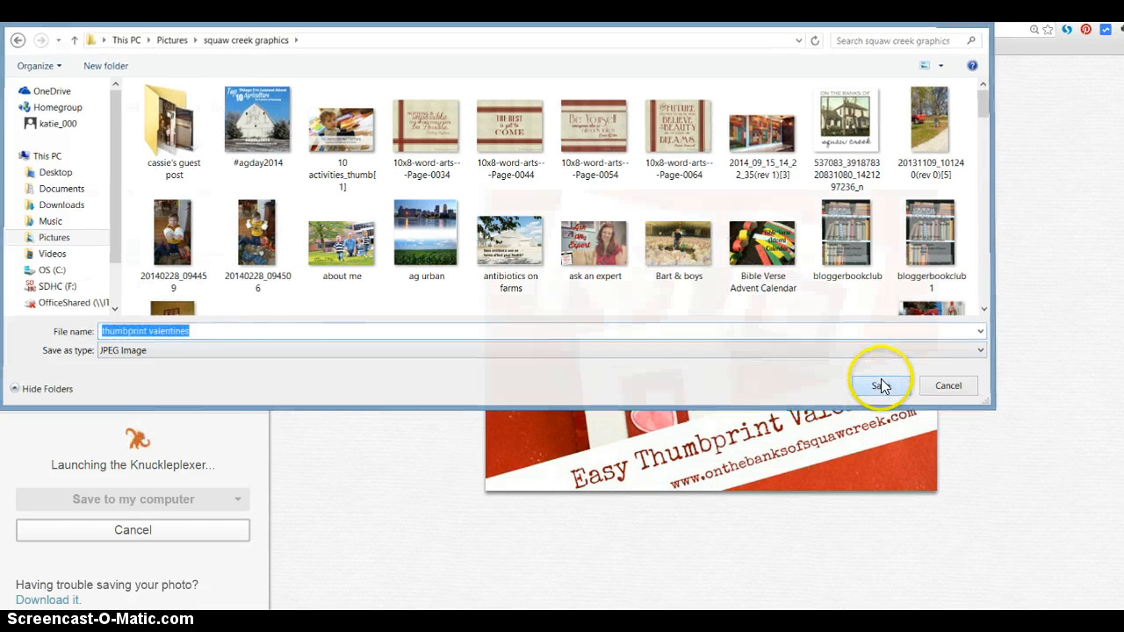